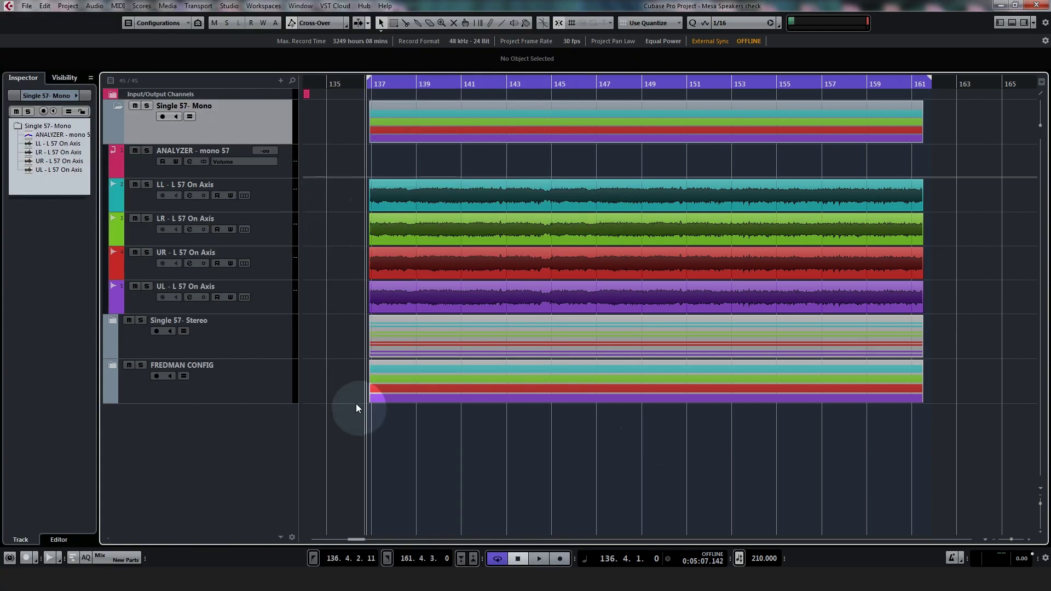
click(114, 364)
scroll(368, 383, down, 3)
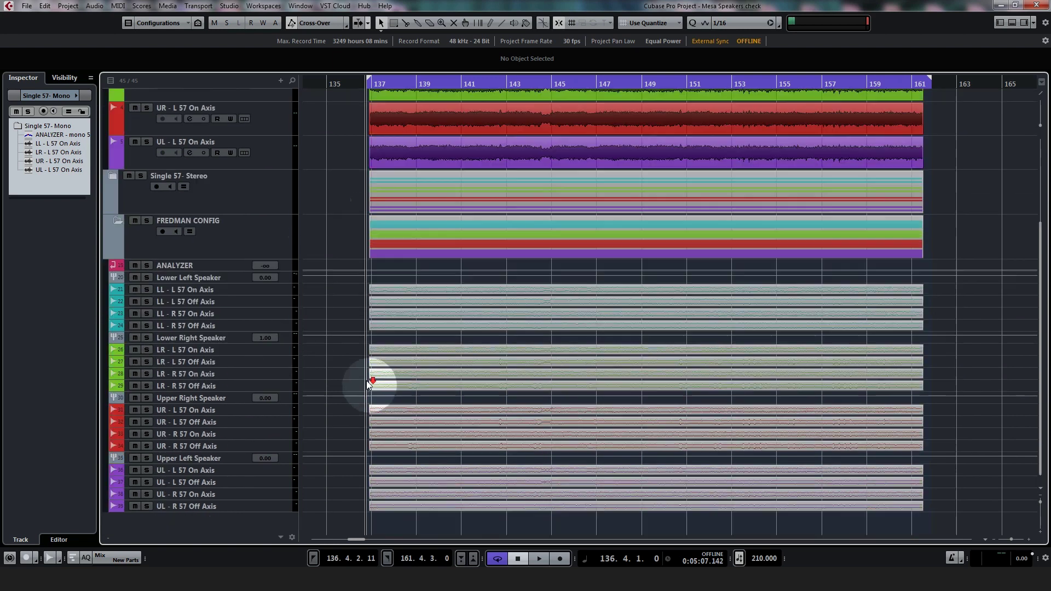
click(117, 220)
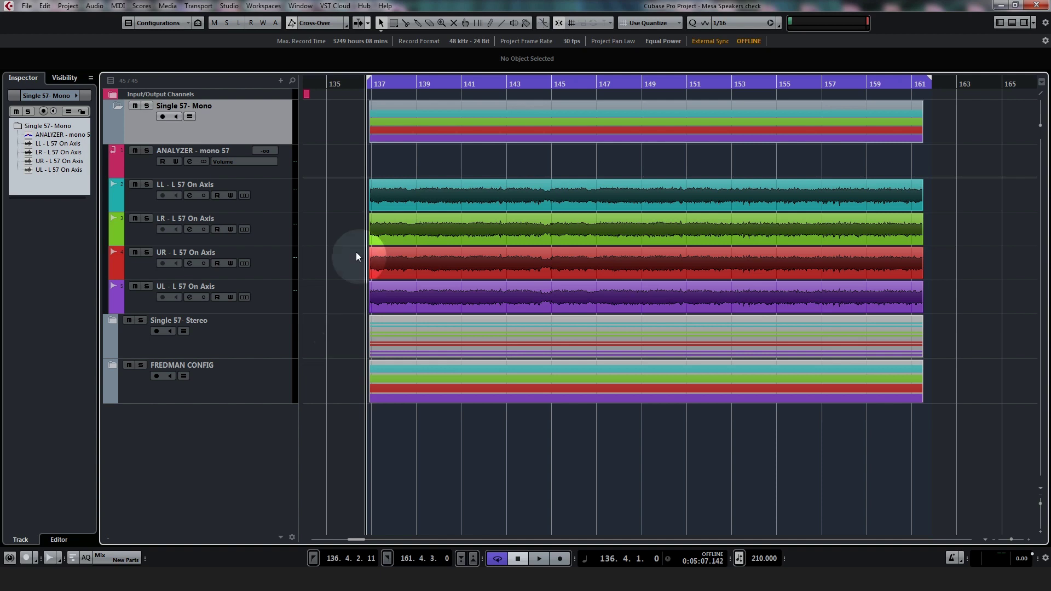
click(544, 180)
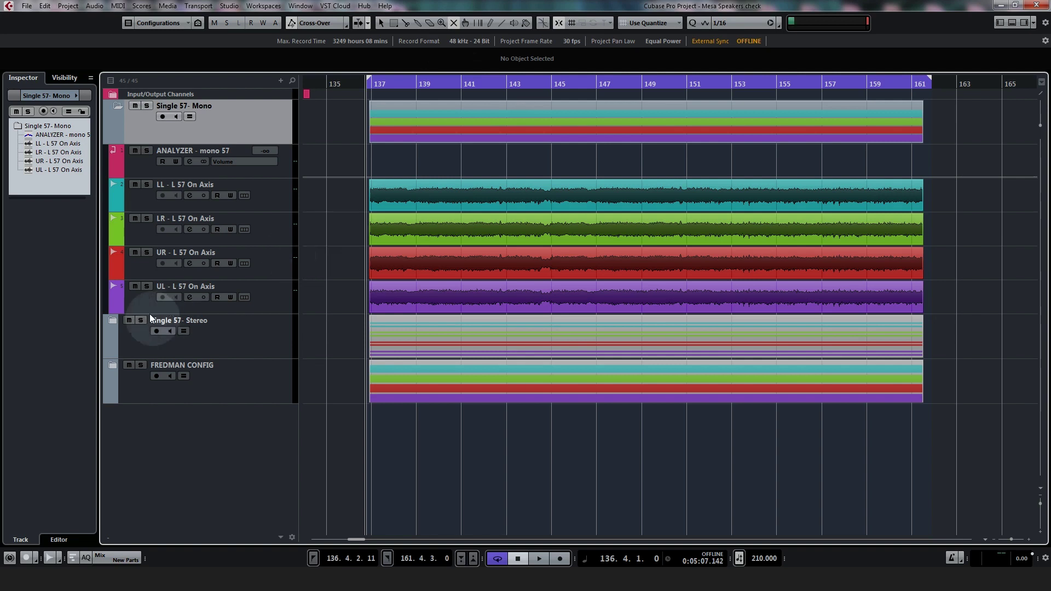
click(113, 322)
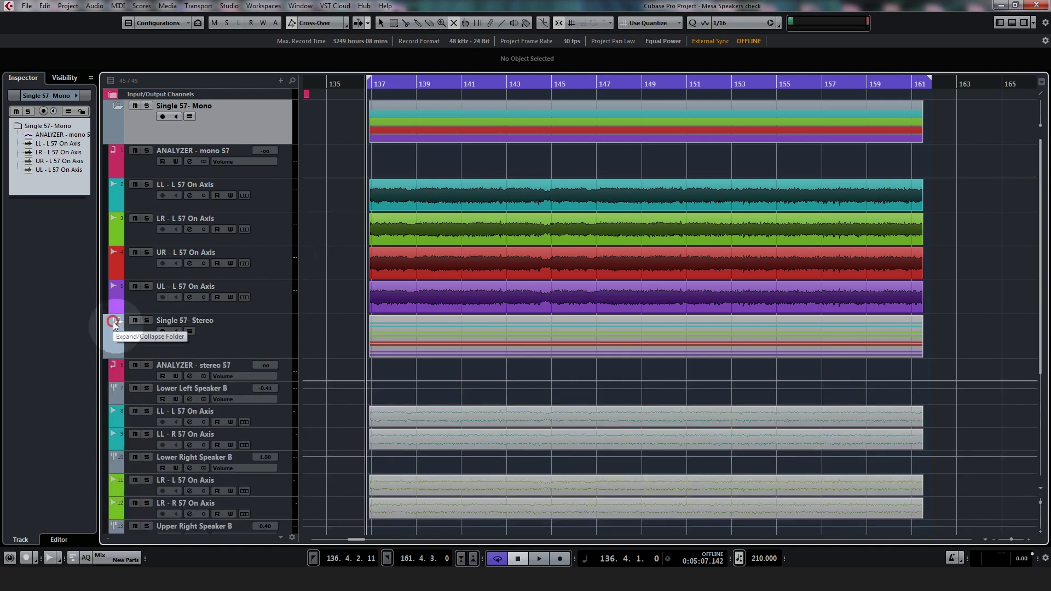
click(113, 323)
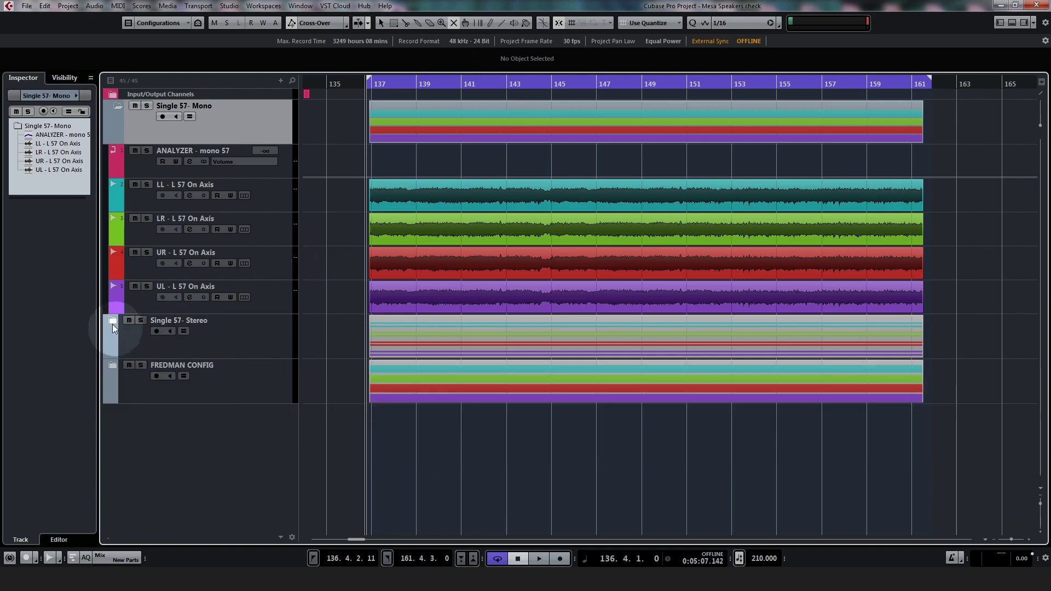
click(114, 366)
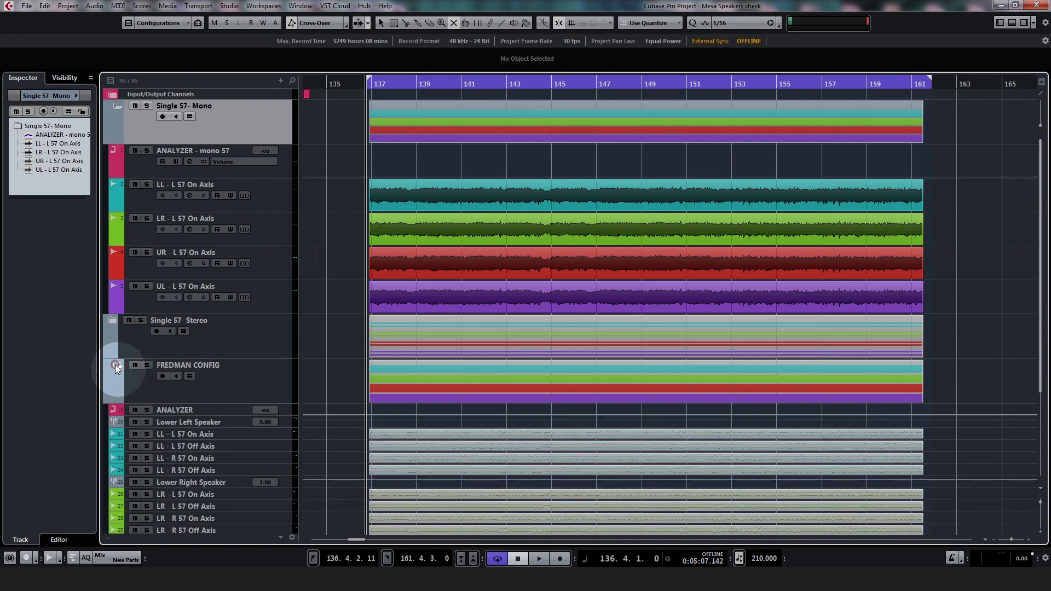
scroll(330, 361, down, 4)
scroll(330, 361, up, 4)
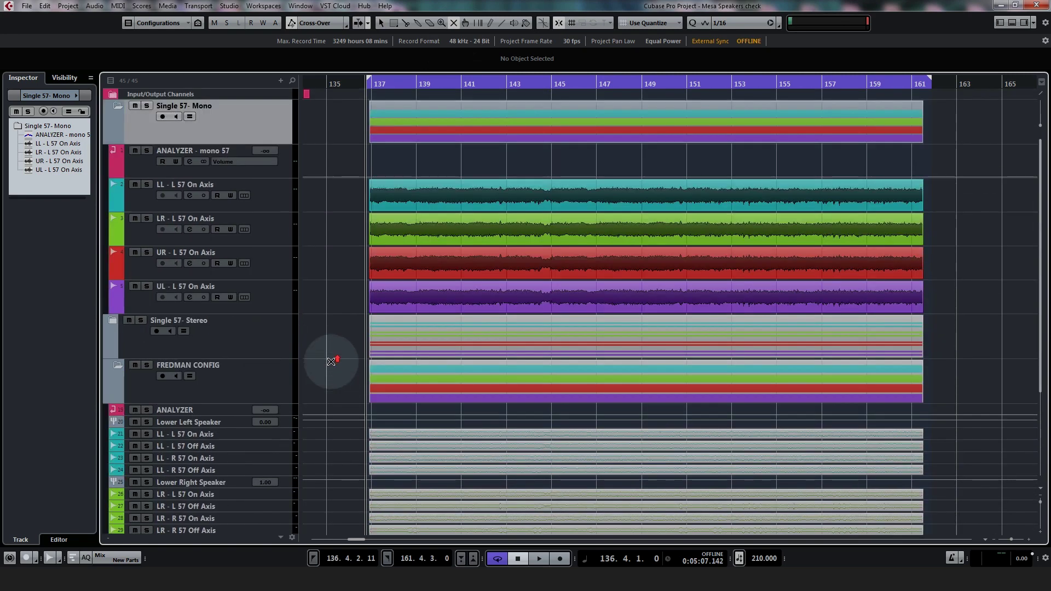
click(117, 366)
Mute the LR, UR and UL events and play the LL track alone
mouse_move(339, 299)
mouse_down()
mouse_move(371, 259)
mouse_move(353, 228)
mouse_up()
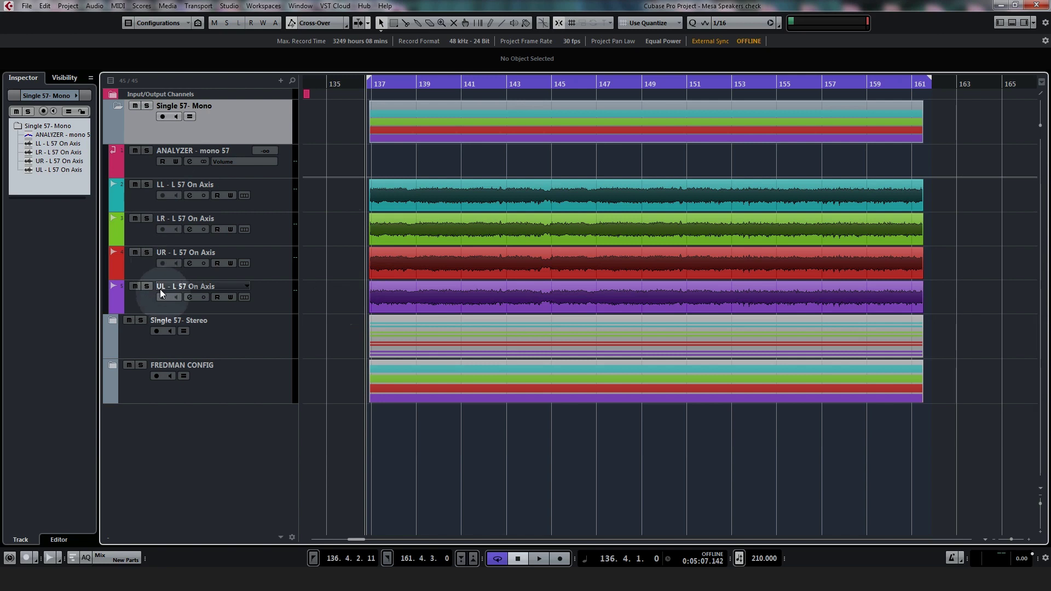
click(335, 270)
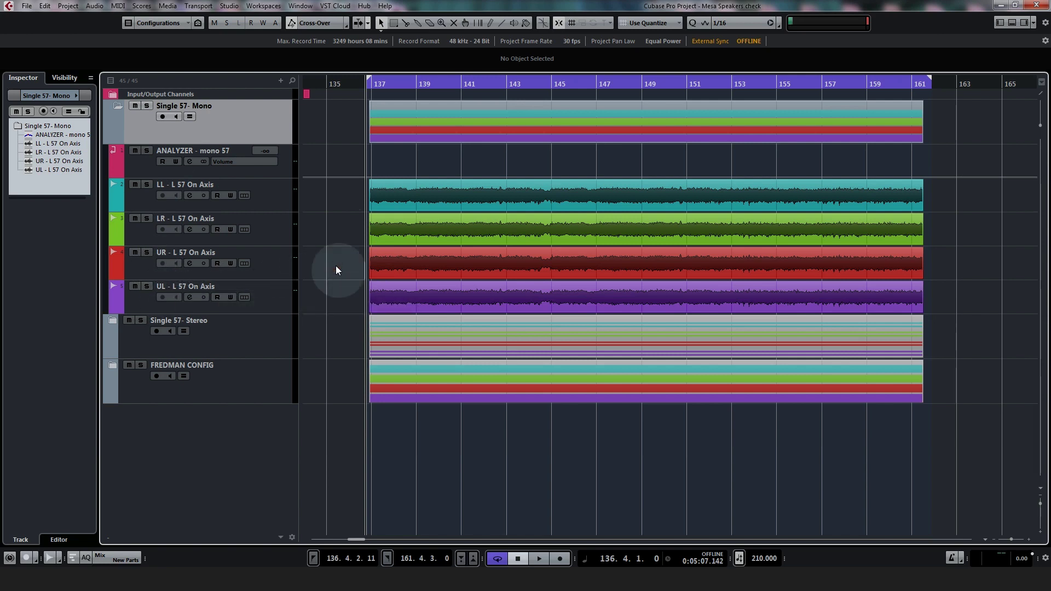
drag(352, 227, 403, 300)
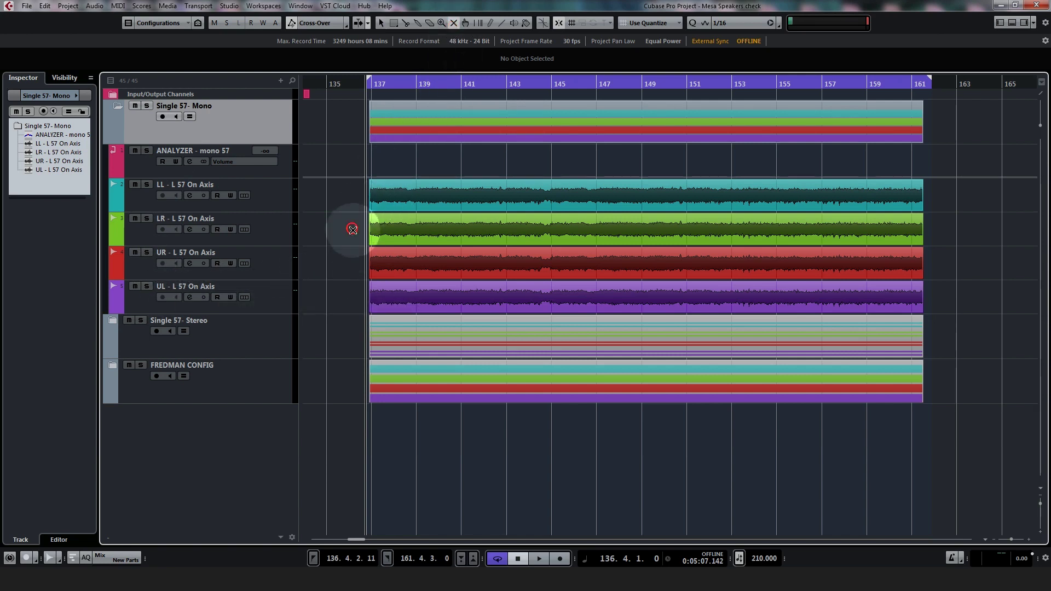
key(space)
click(342, 286)
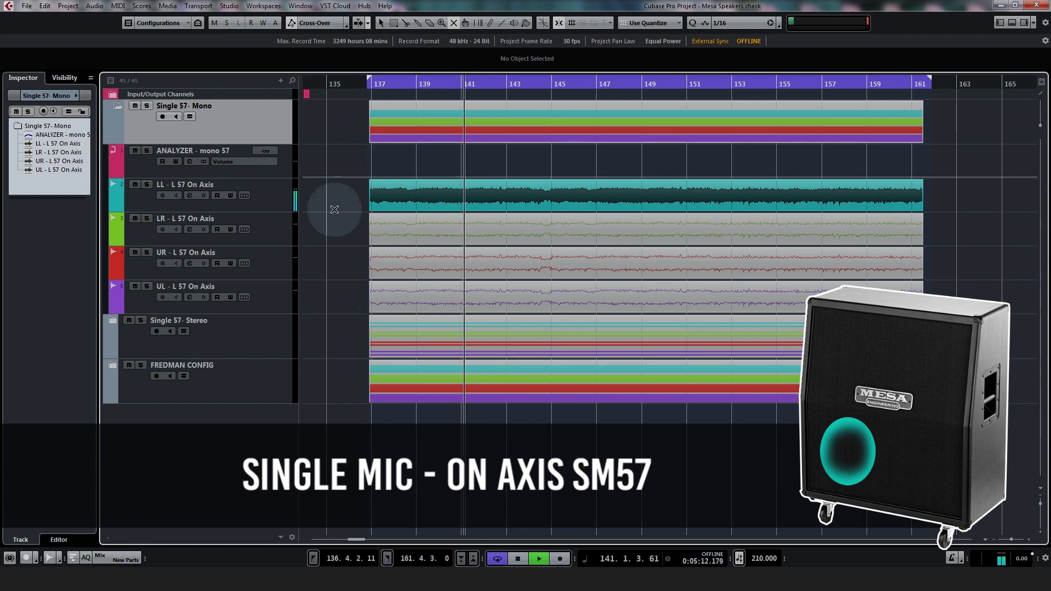
Swap mutes to audition LR, then UR, then UL one at a time
drag(340, 192, 423, 228)
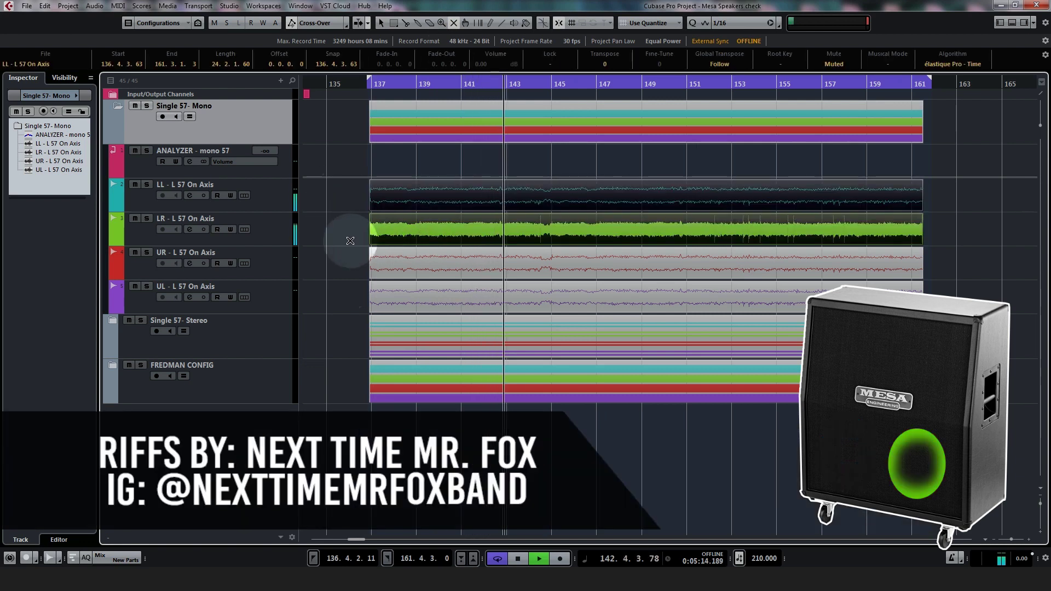
click(349, 241)
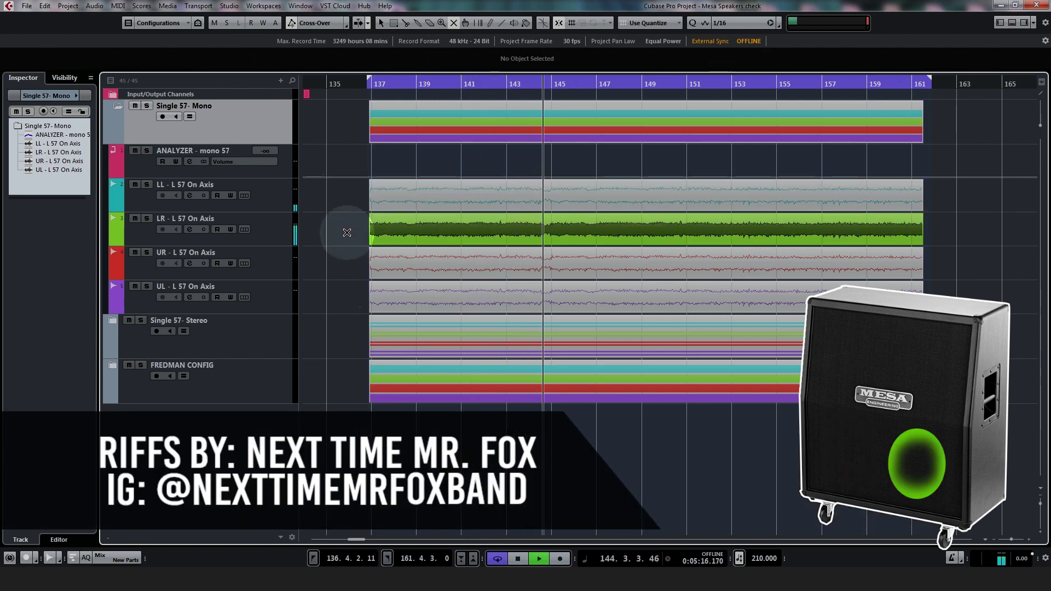
click(548, 268)
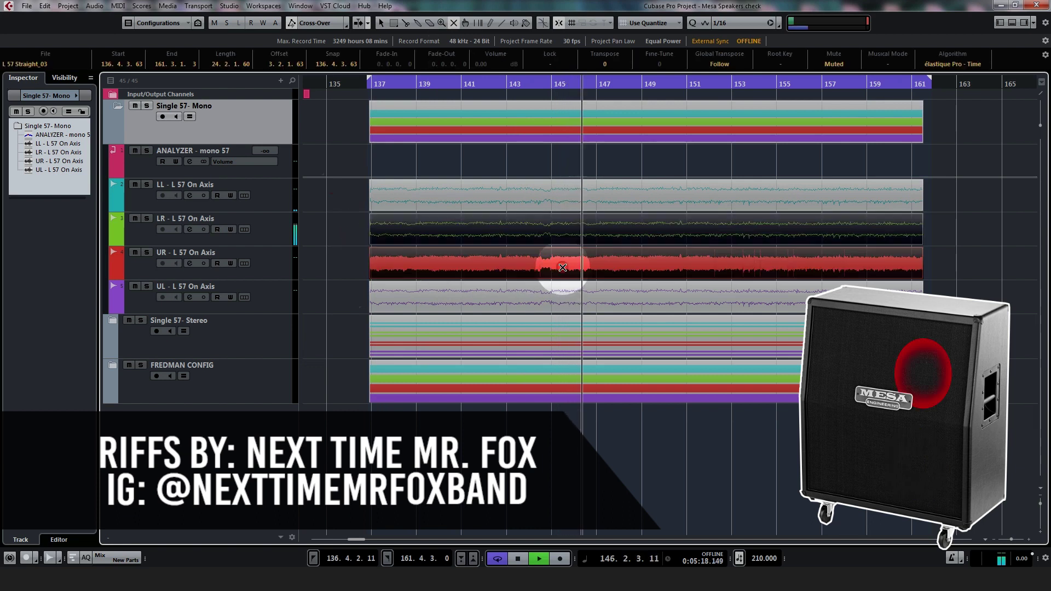
drag(349, 266, 473, 292)
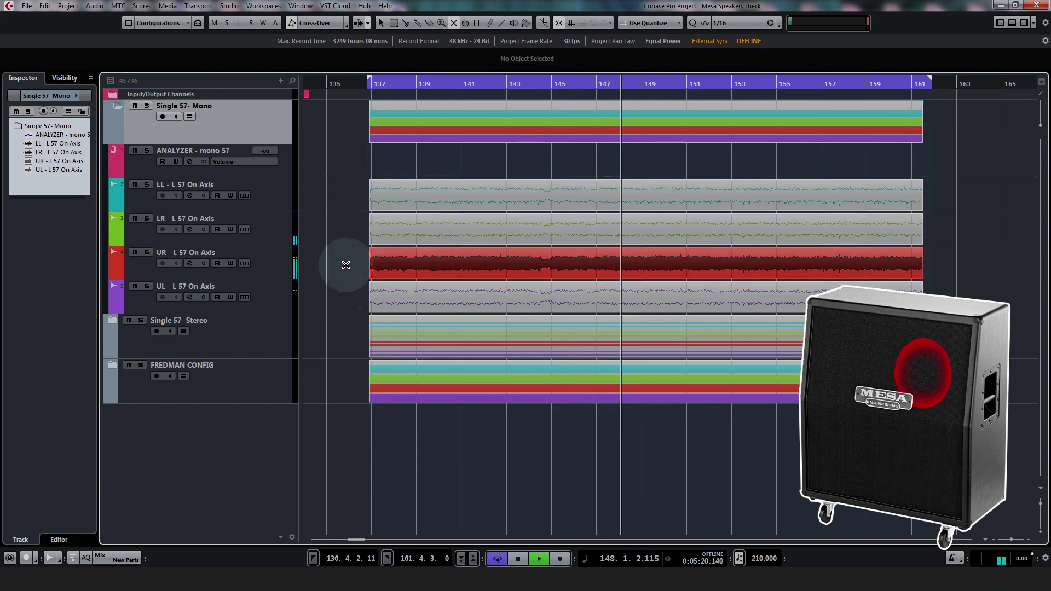
click(492, 296)
Cycle the mutes again through LR, UR and finally UL
click(977, 297)
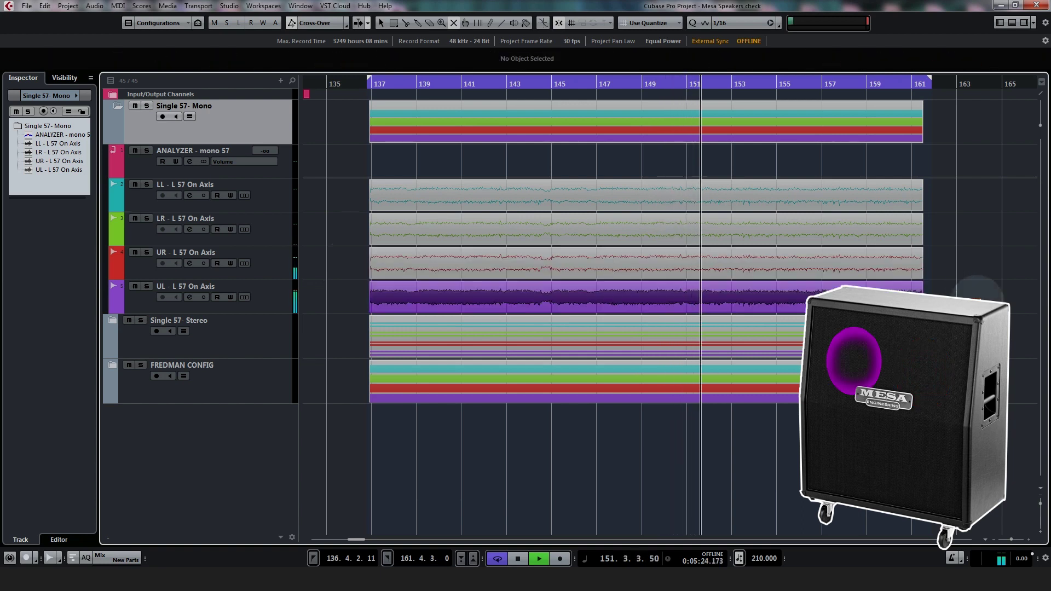
drag(963, 193, 849, 222)
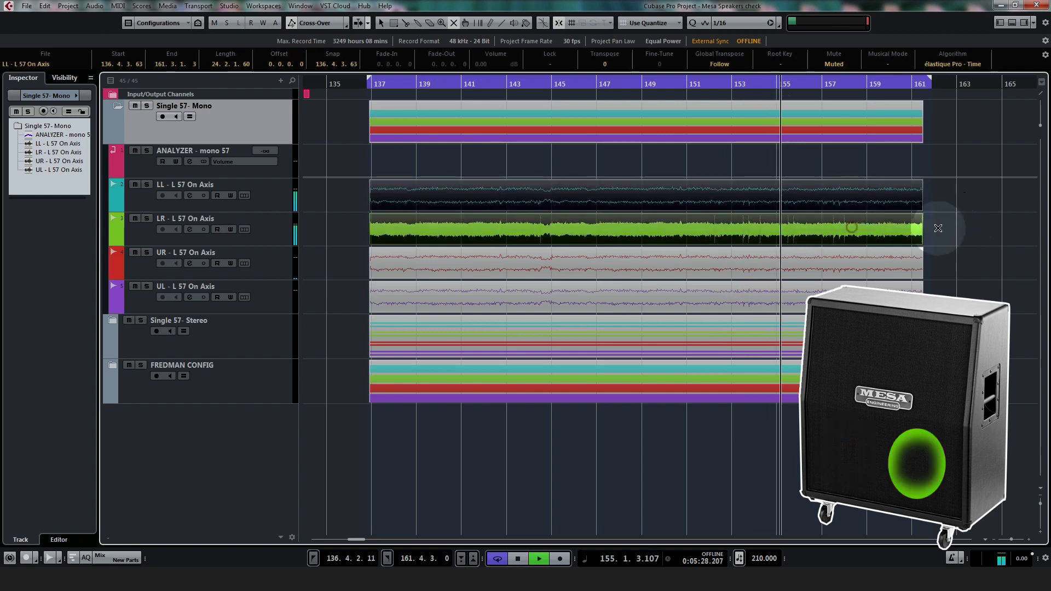
drag(938, 238, 856, 265)
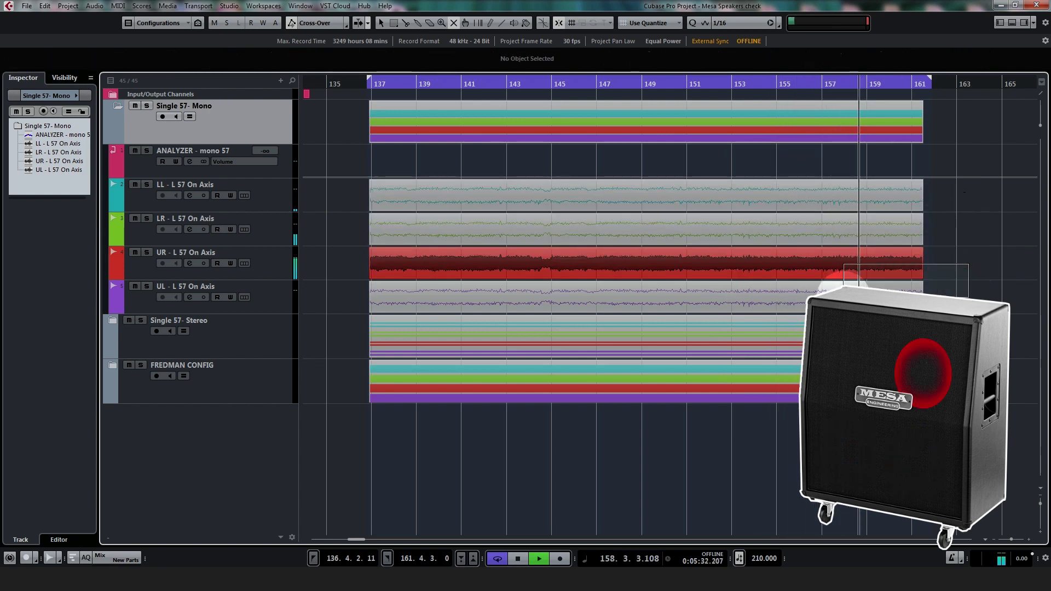
drag(969, 264, 948, 293)
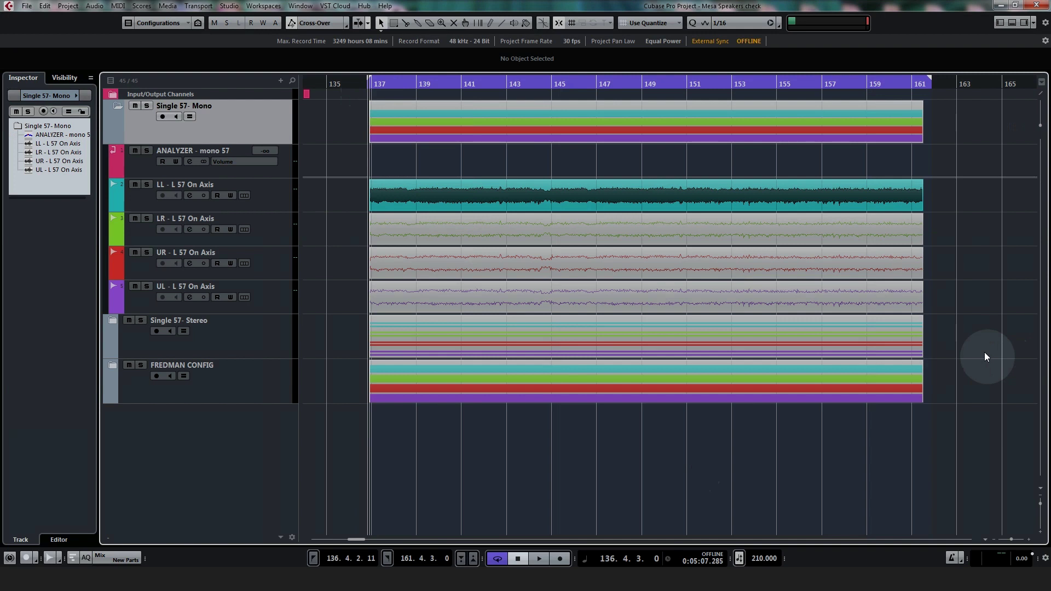
Clear the event selection and play the speaker comparison briefly
click(551, 206)
click(562, 300)
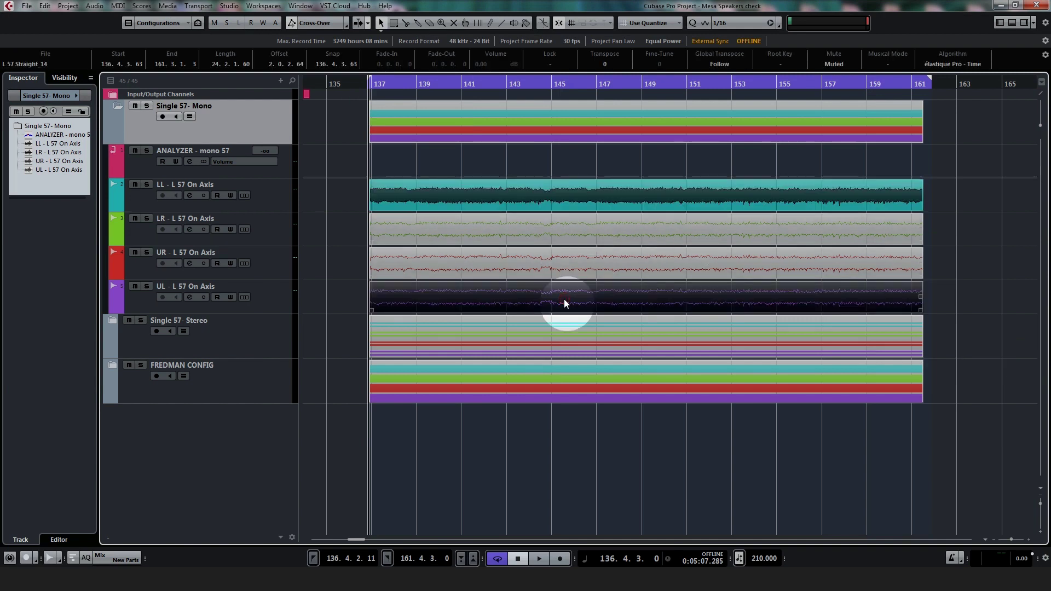
click(983, 287)
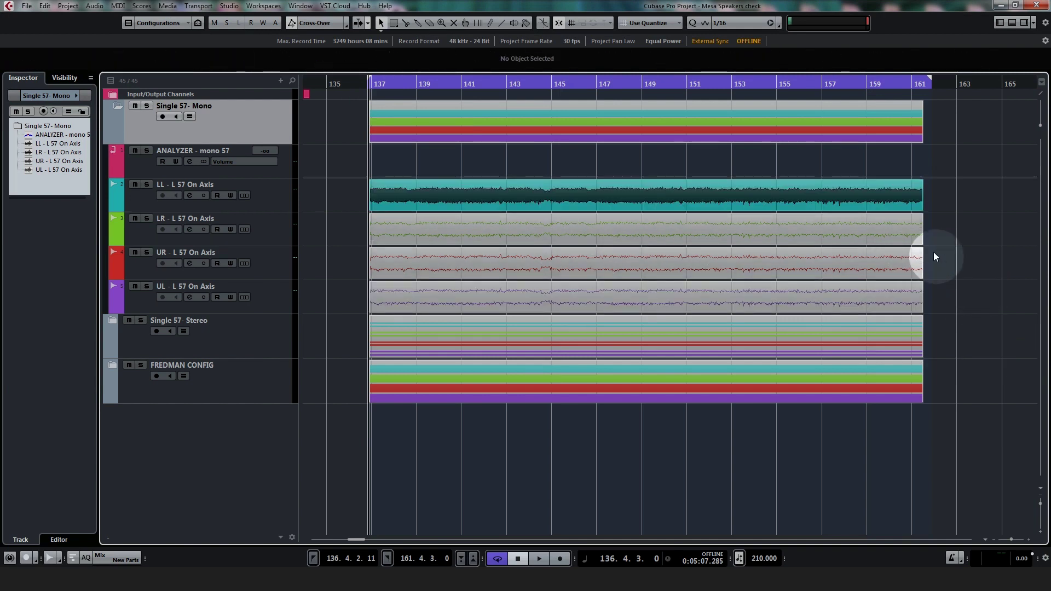
key(space)
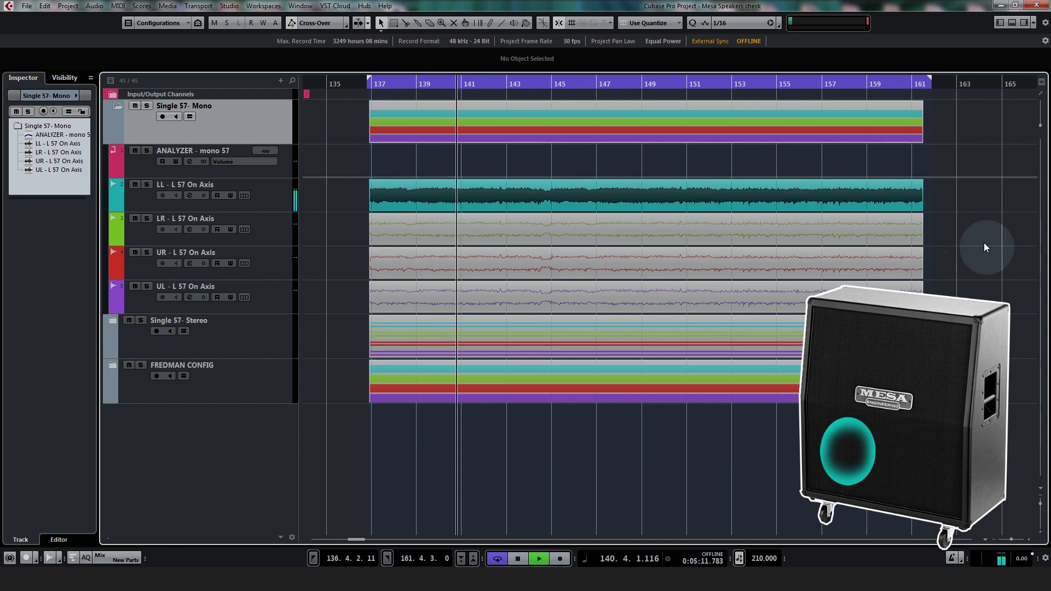
key(space)
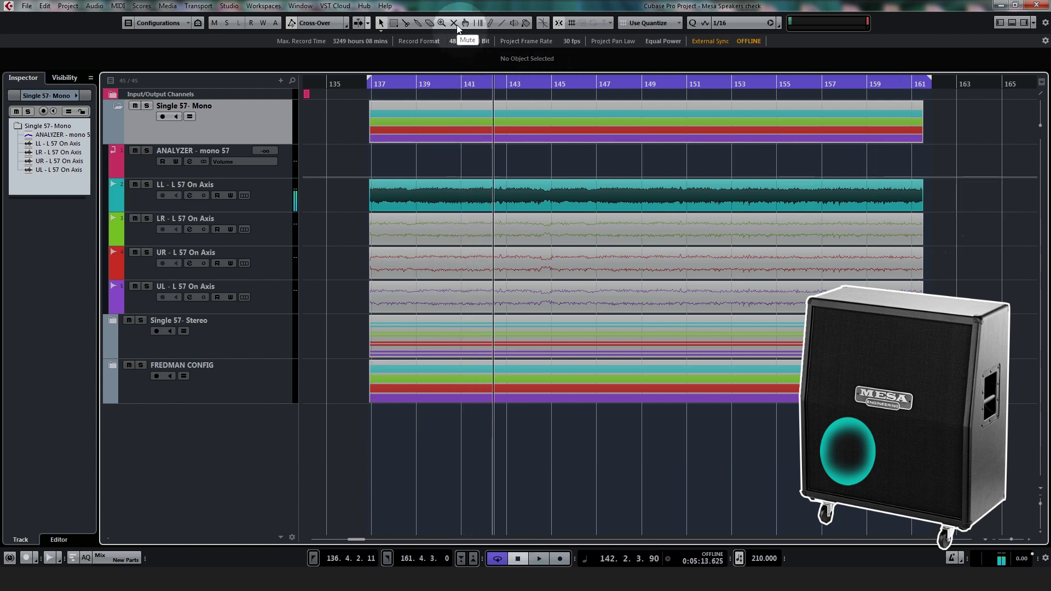
With the Mute tool, unmute UL, then highlight UR and LR events during playback
click(456, 25)
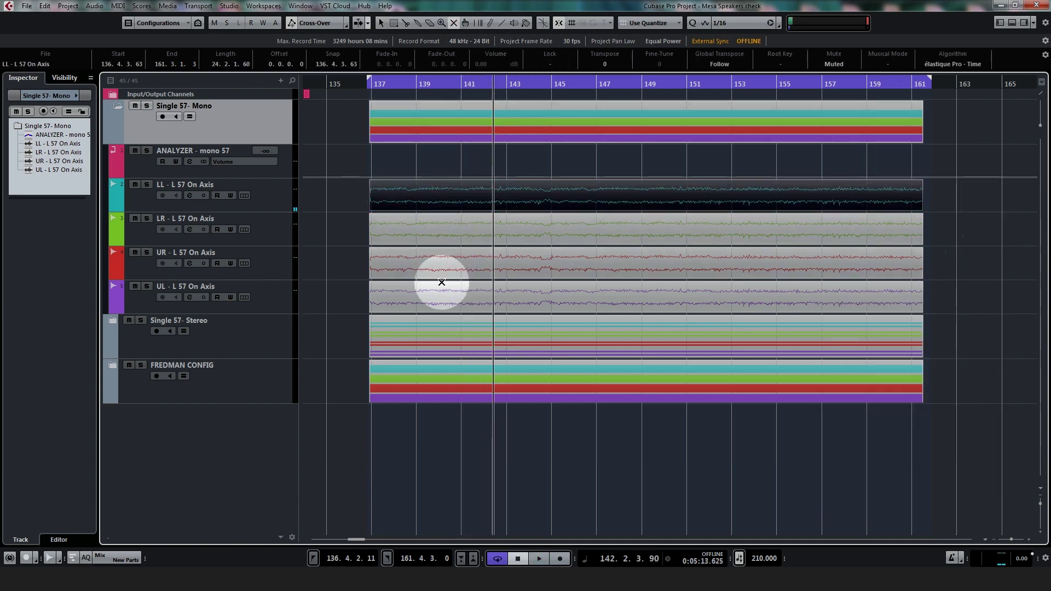
click(491, 306)
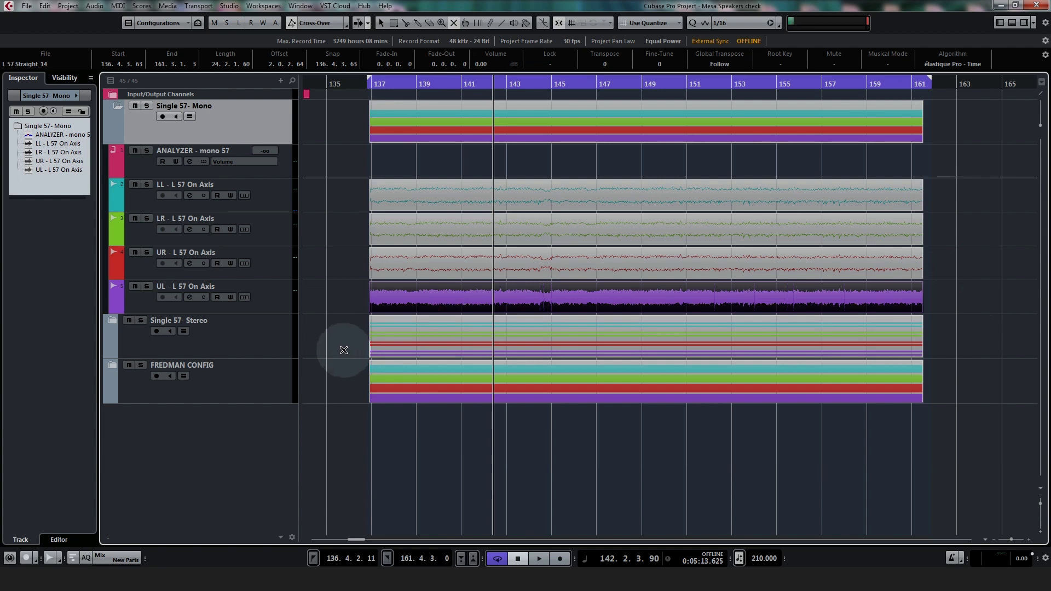
key(space)
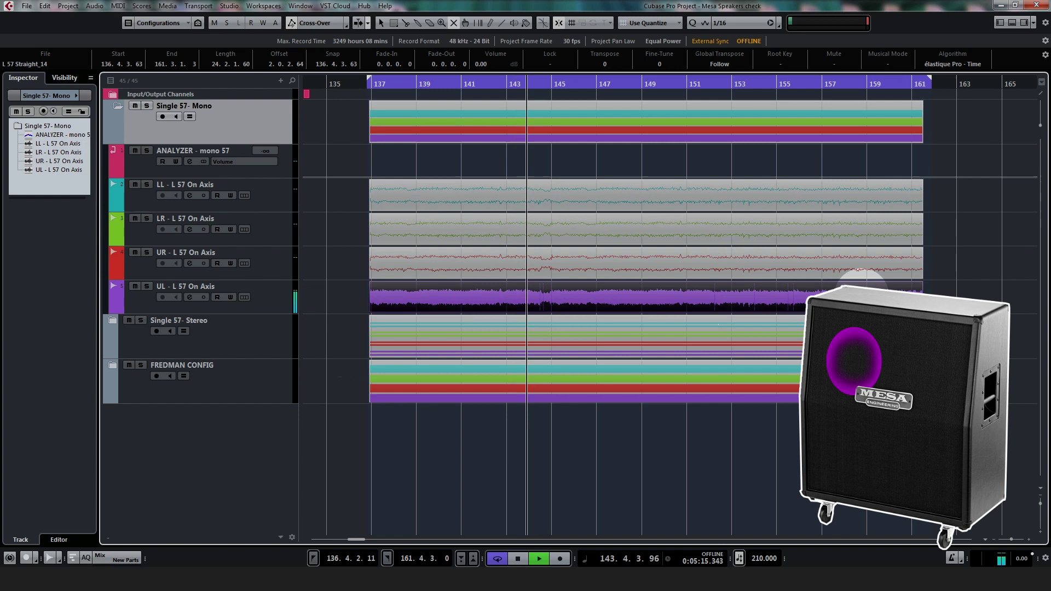
click(679, 262)
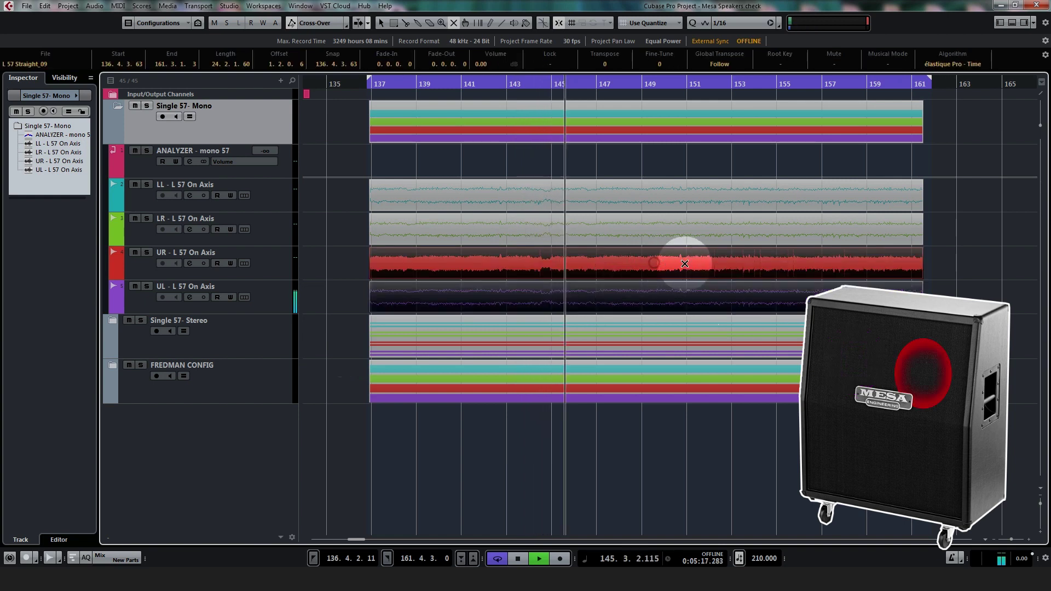
click(951, 265)
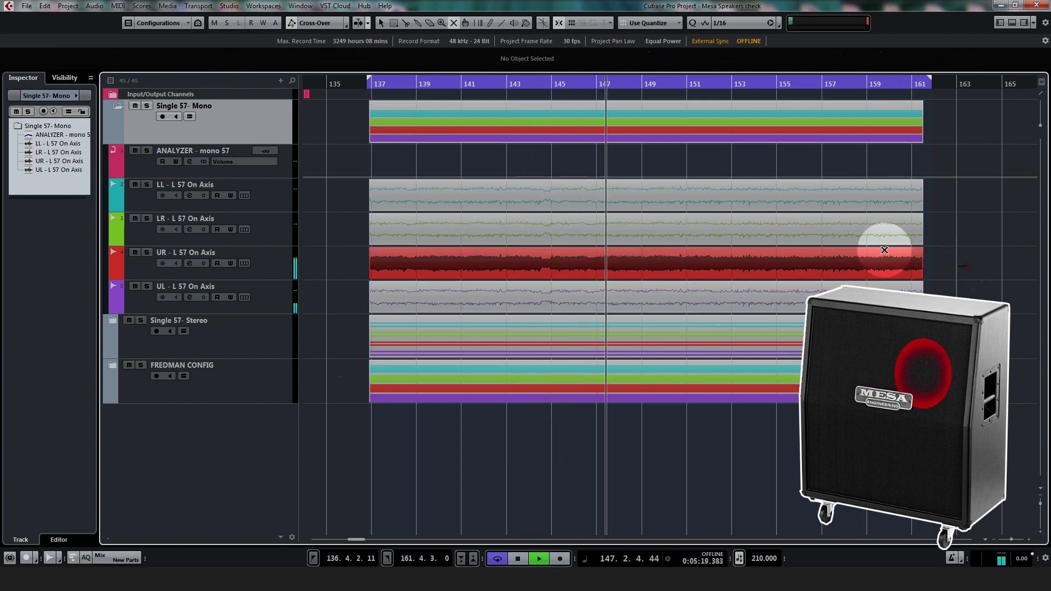
click(778, 227)
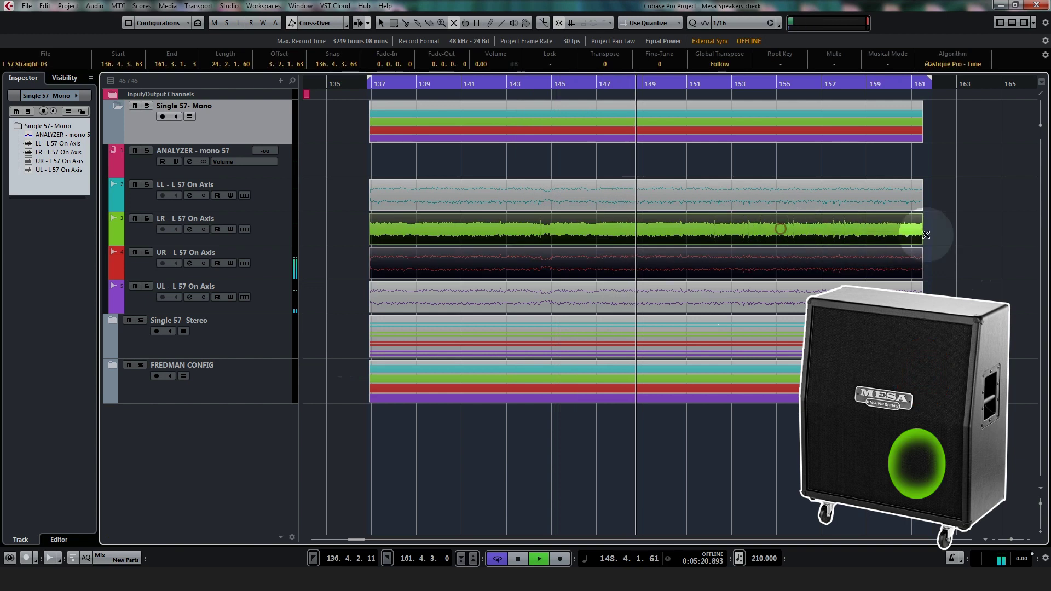
click(976, 236)
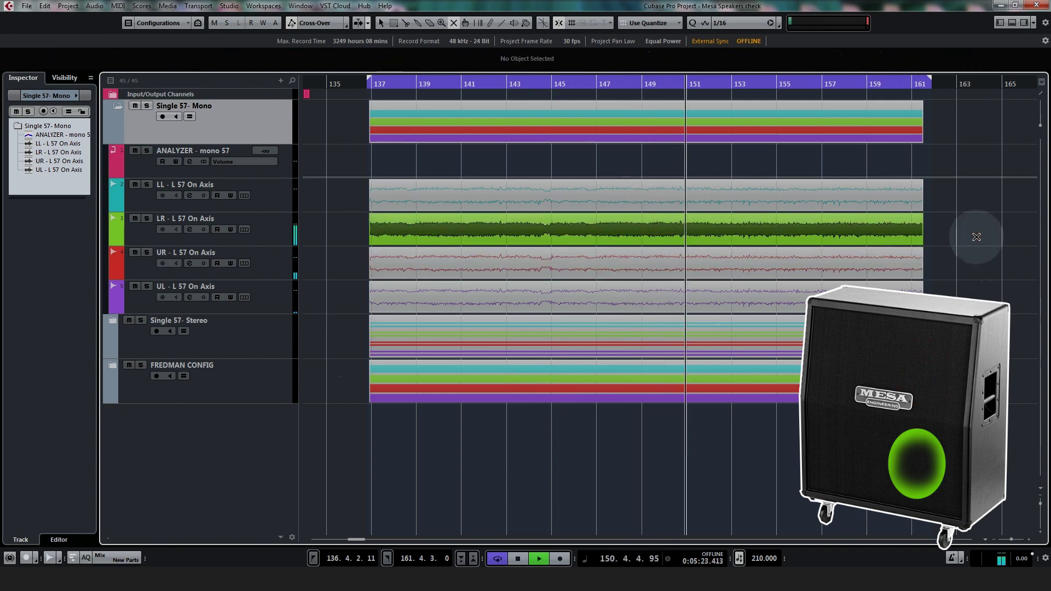
Replay from around bar 147, then stop playback
key(space)
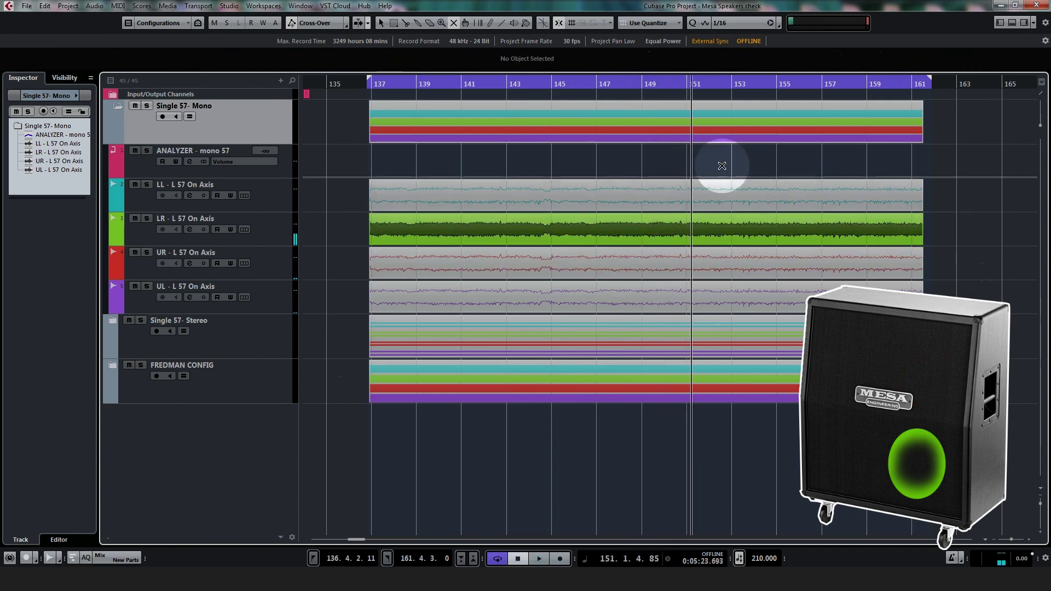
click(614, 83)
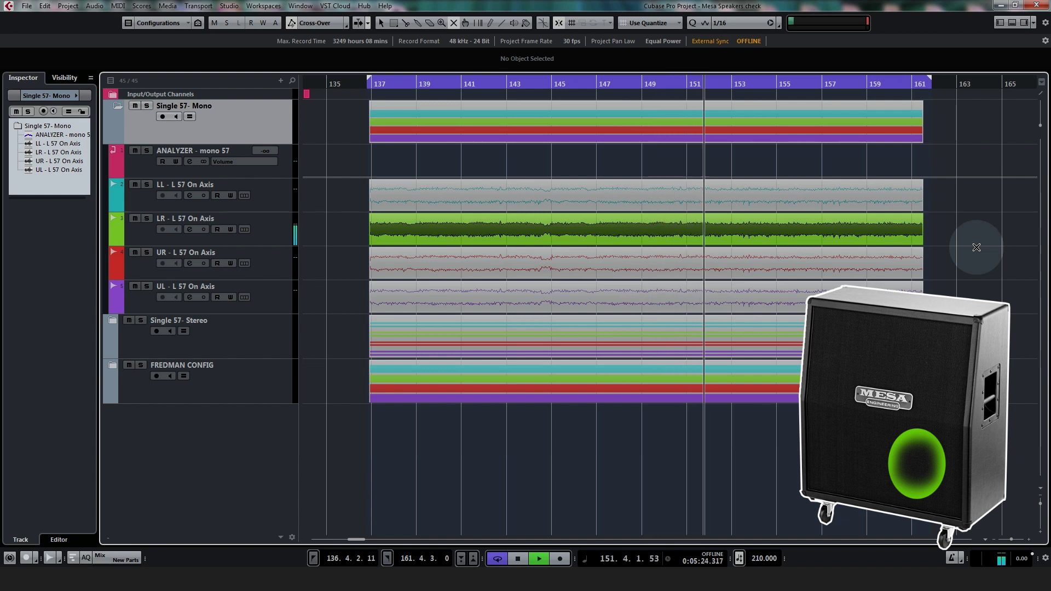
key(space)
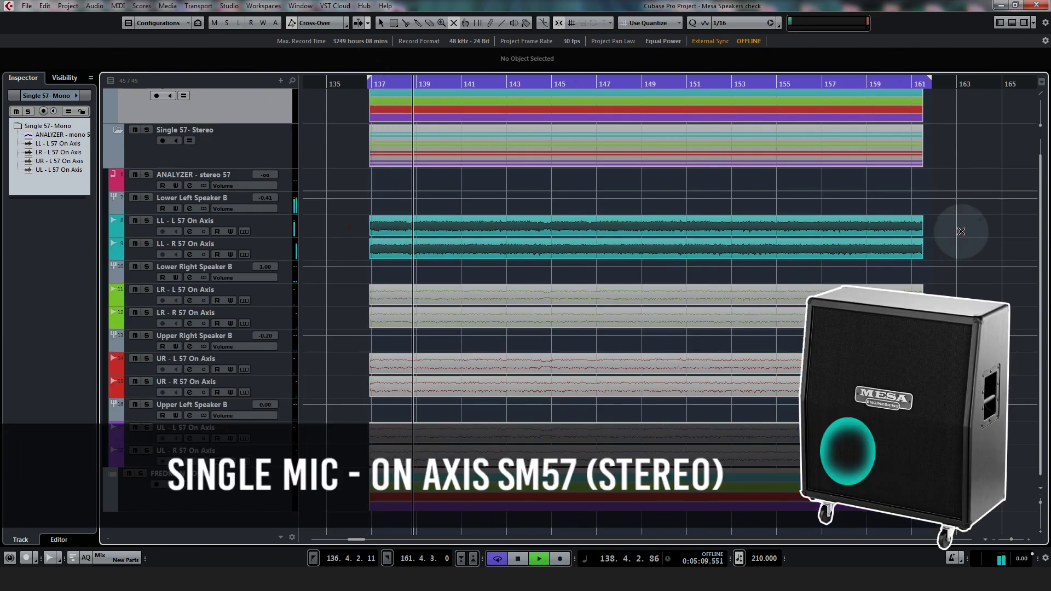
Highlight the LL stereo pair during playback, restart from bar 153, deselect all and stop
drag(963, 222, 626, 338)
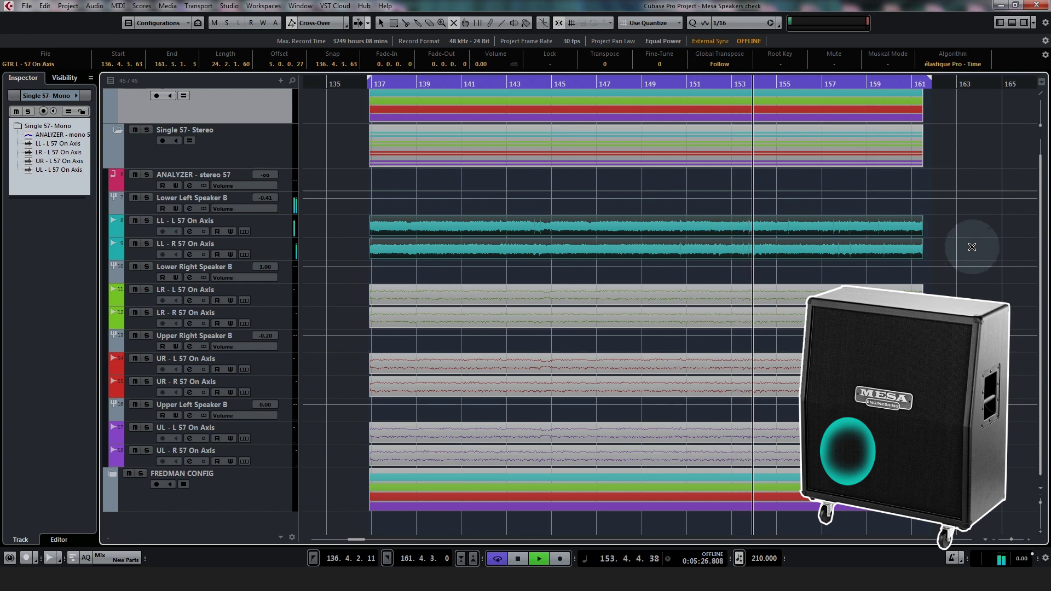
drag(974, 223, 888, 298)
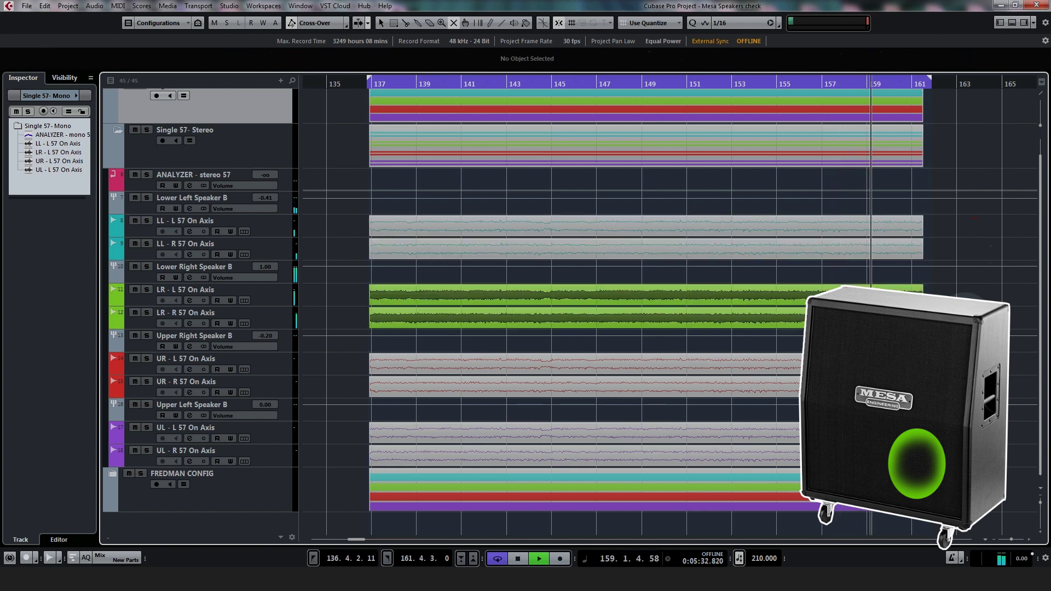
click(729, 84)
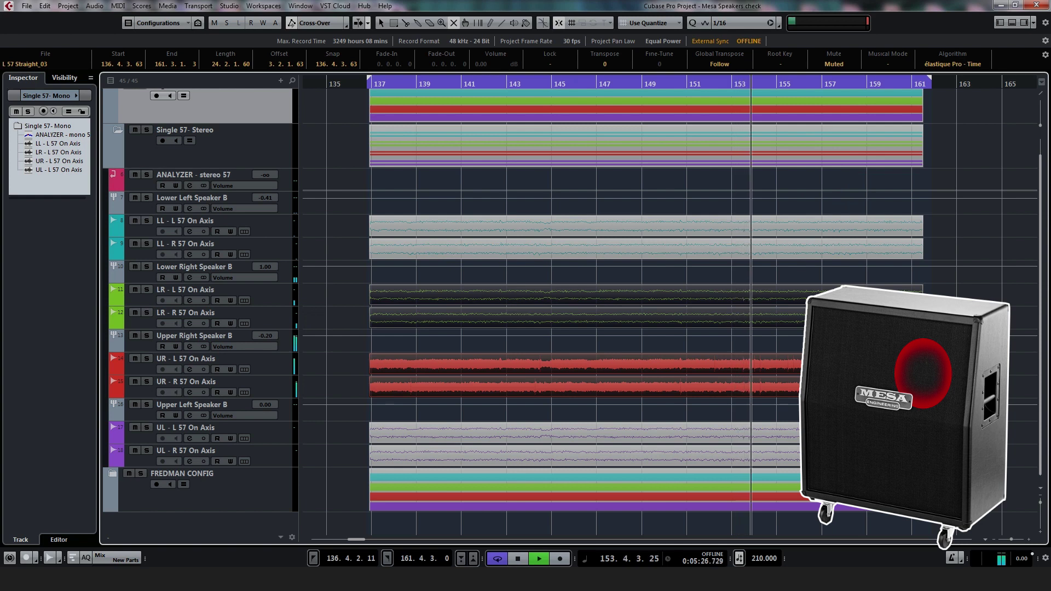
key(ctrl+shift+a)
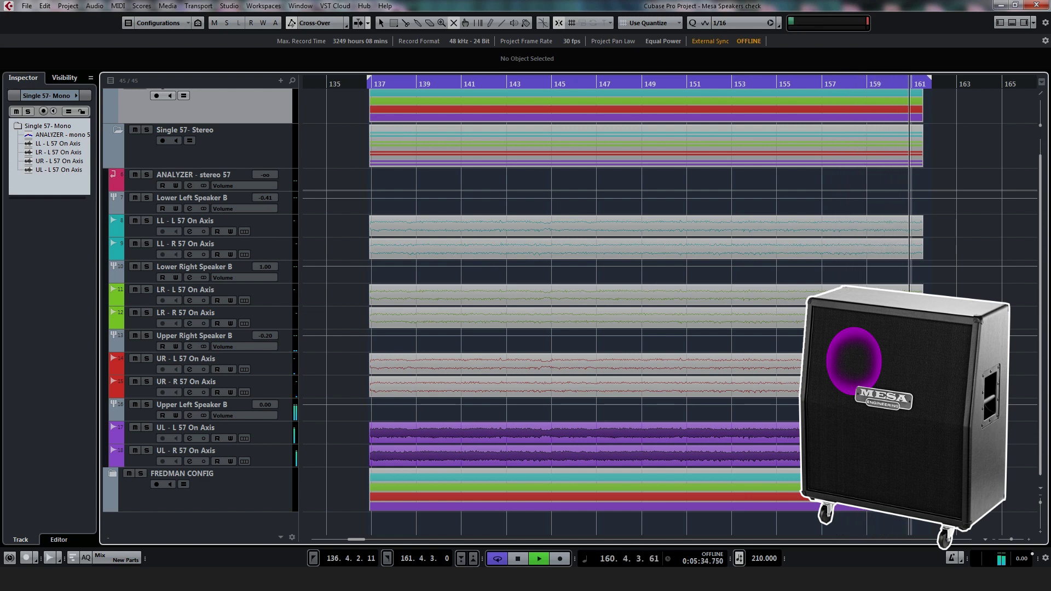
key(space)
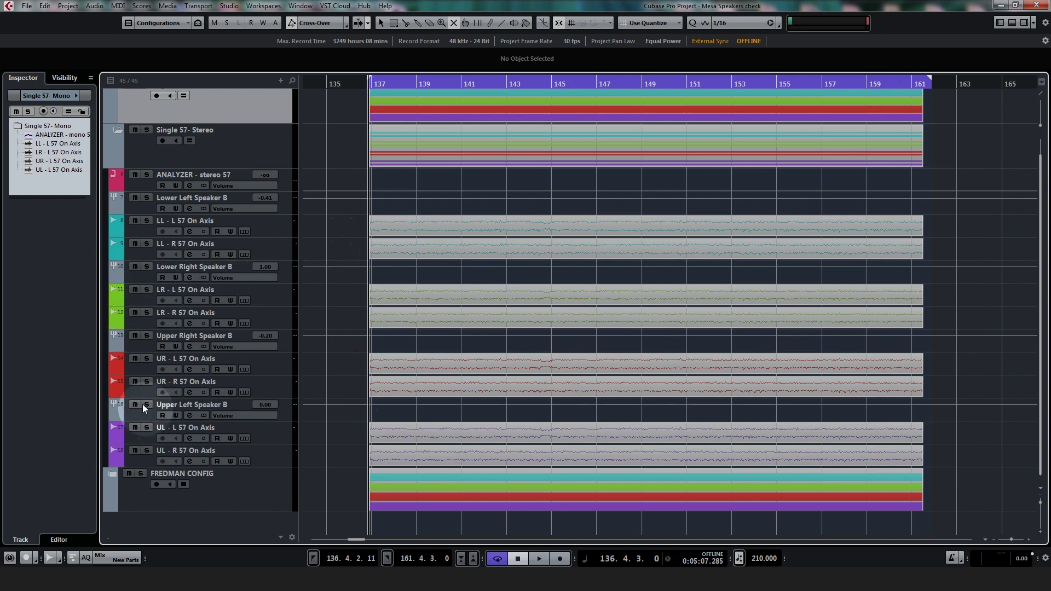
Highlight the LR stereo pair, play, then move the highlight to the UL pair
click(384, 312)
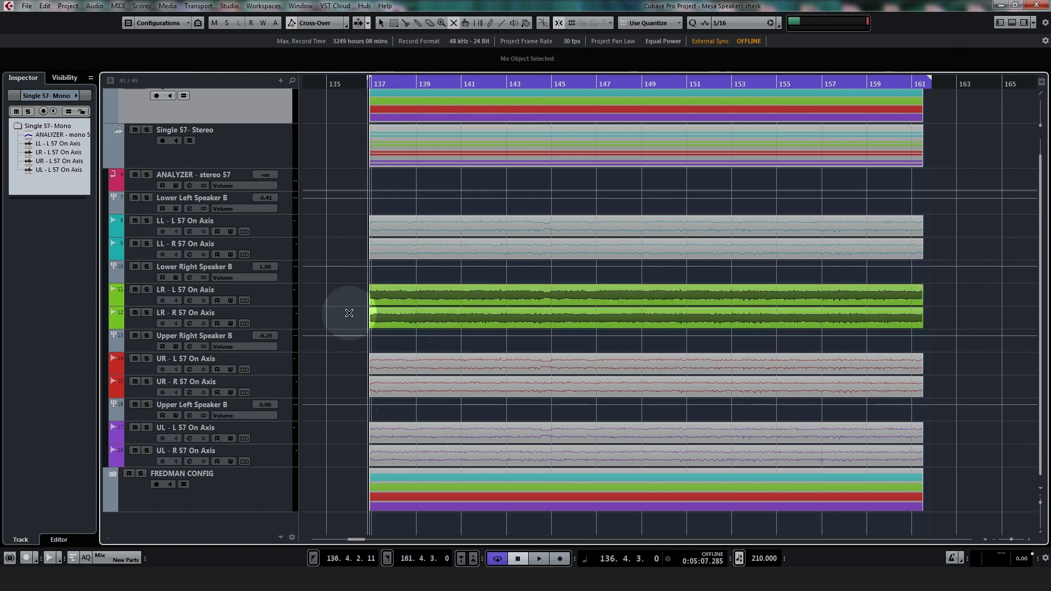
key(space)
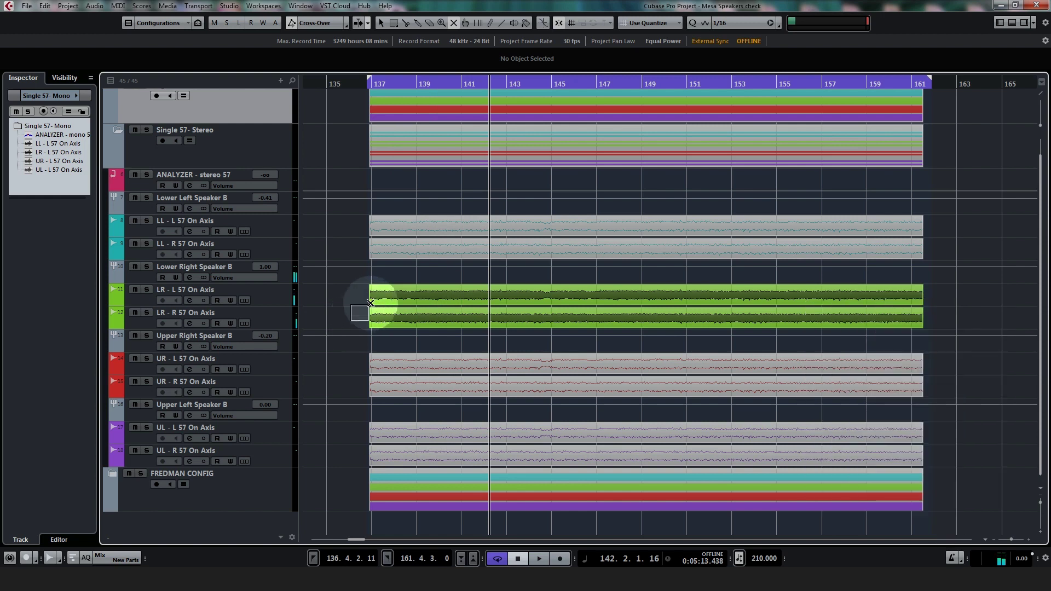
drag(370, 303, 368, 297)
click(348, 307)
drag(350, 416, 393, 468)
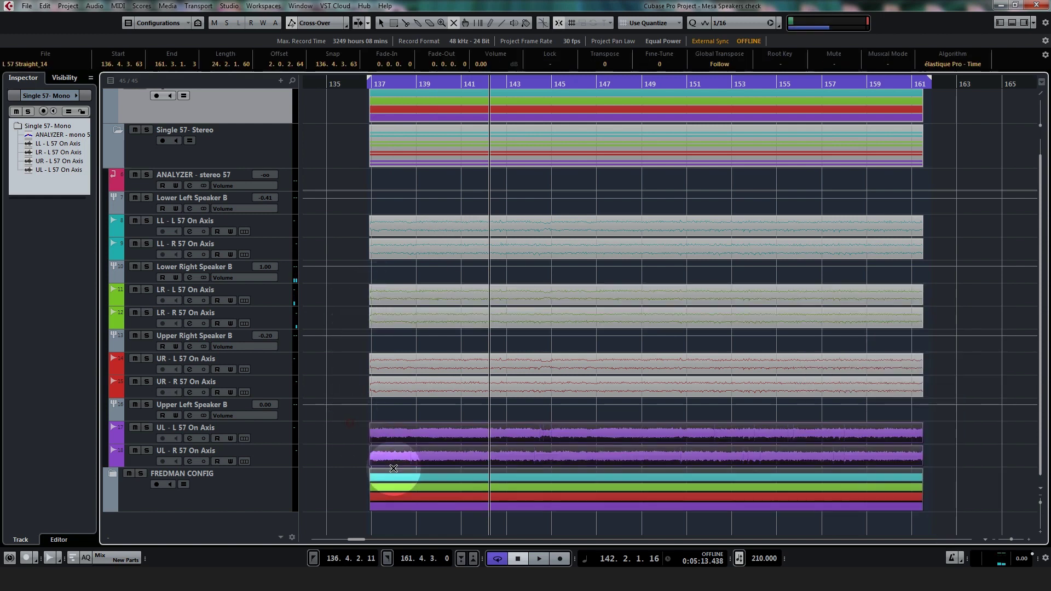
click(375, 475)
click(164, 473)
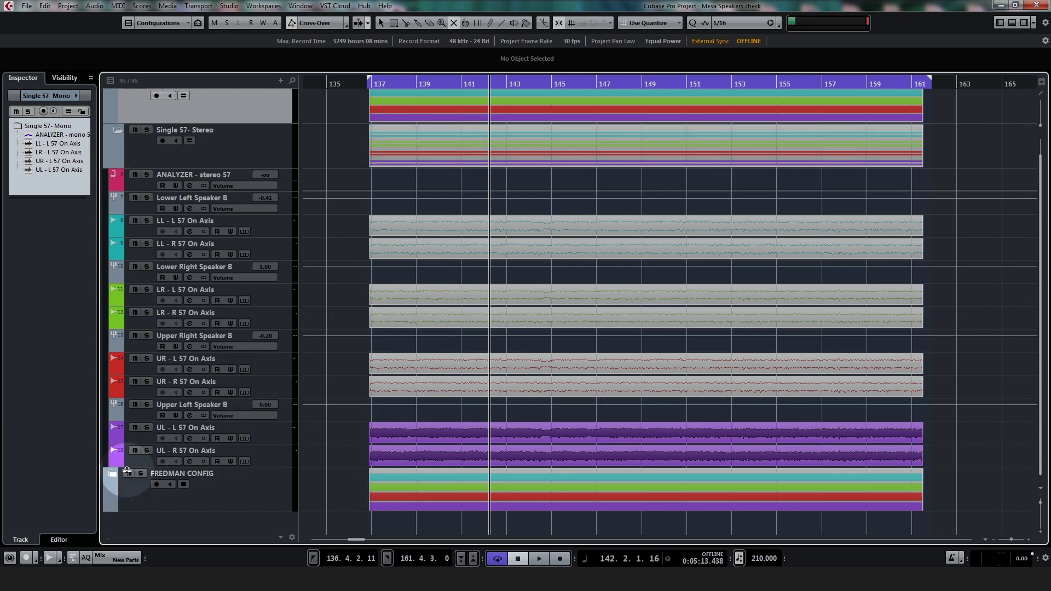
Replay from the left locator, highlighting the UL pair then the UR pair
click(367, 83)
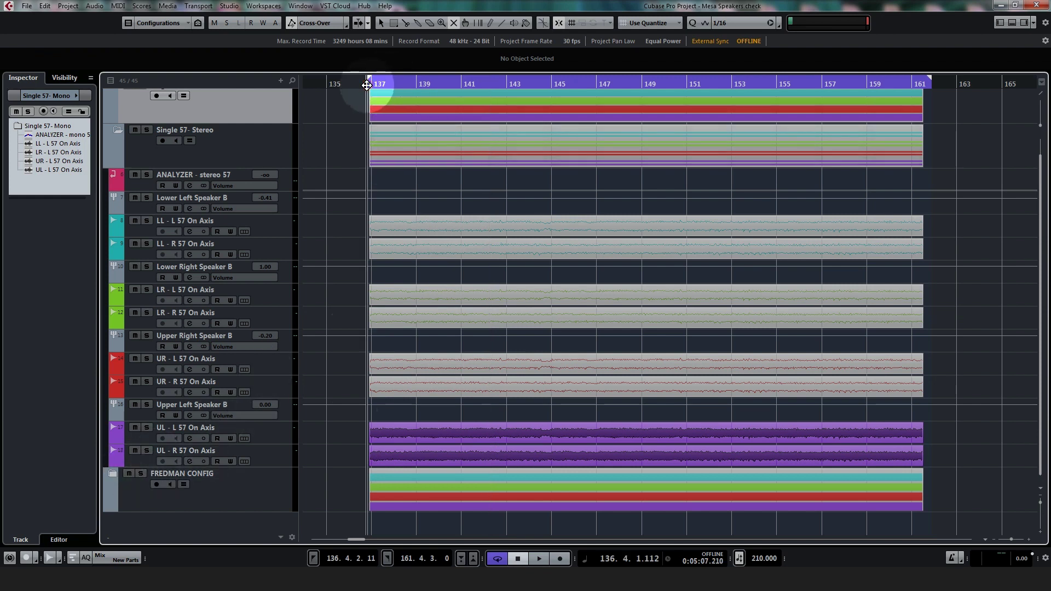
click(361, 431)
key(space)
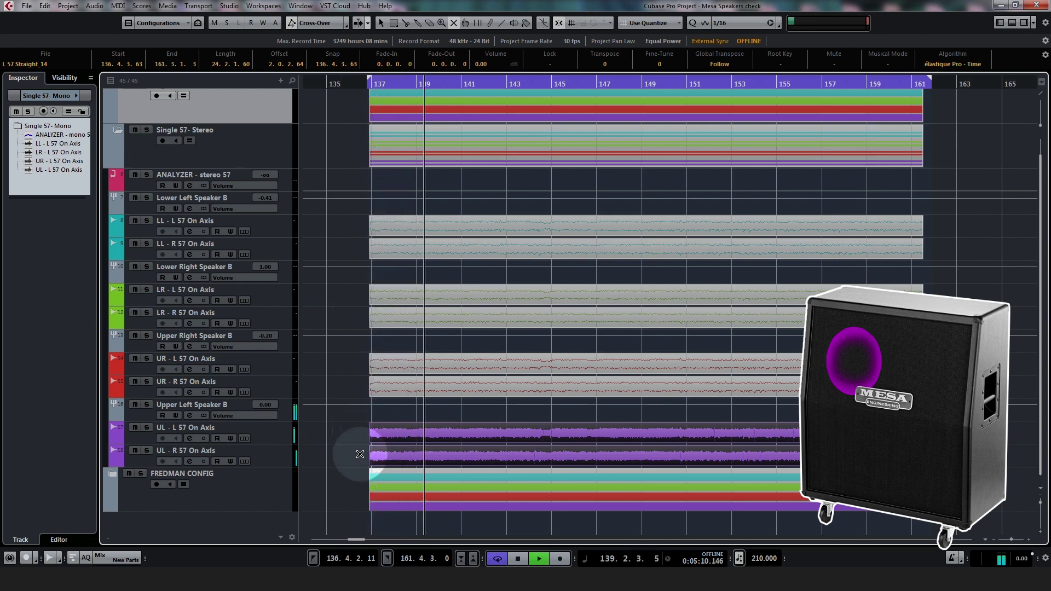
click(409, 421)
click(594, 360)
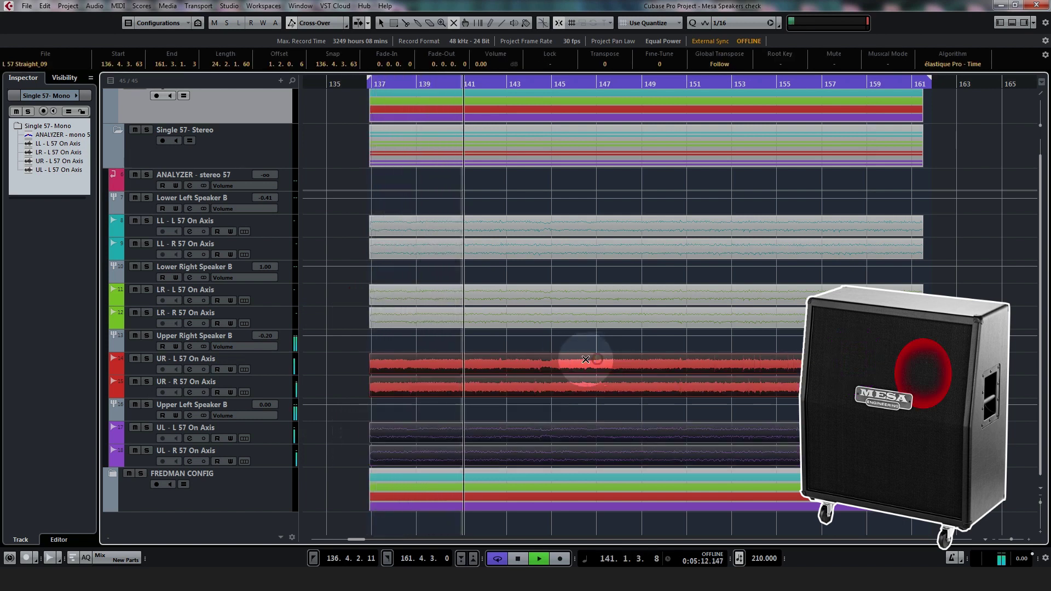
click(456, 345)
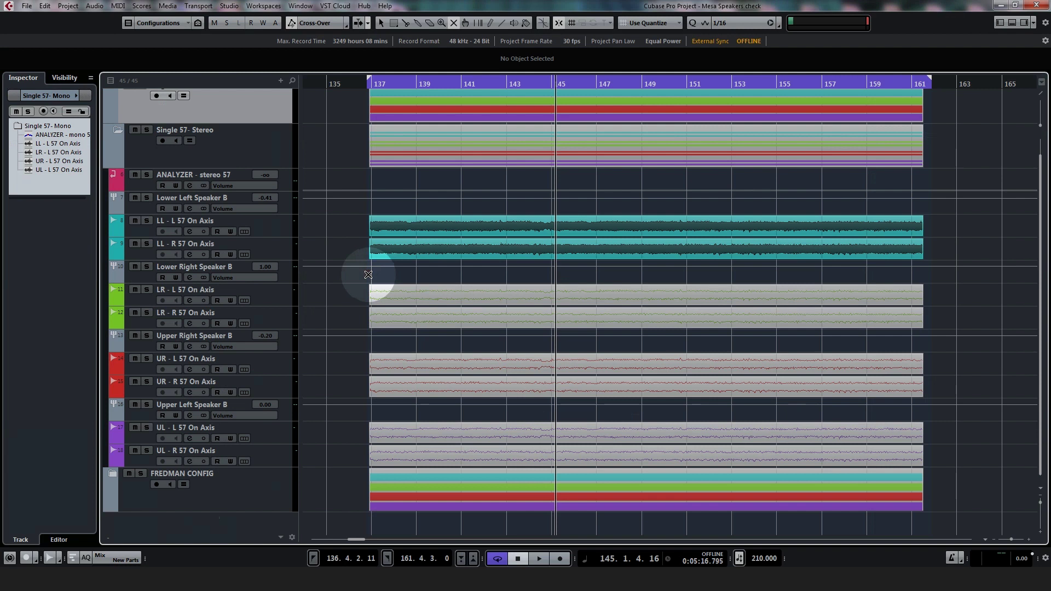
key(space)
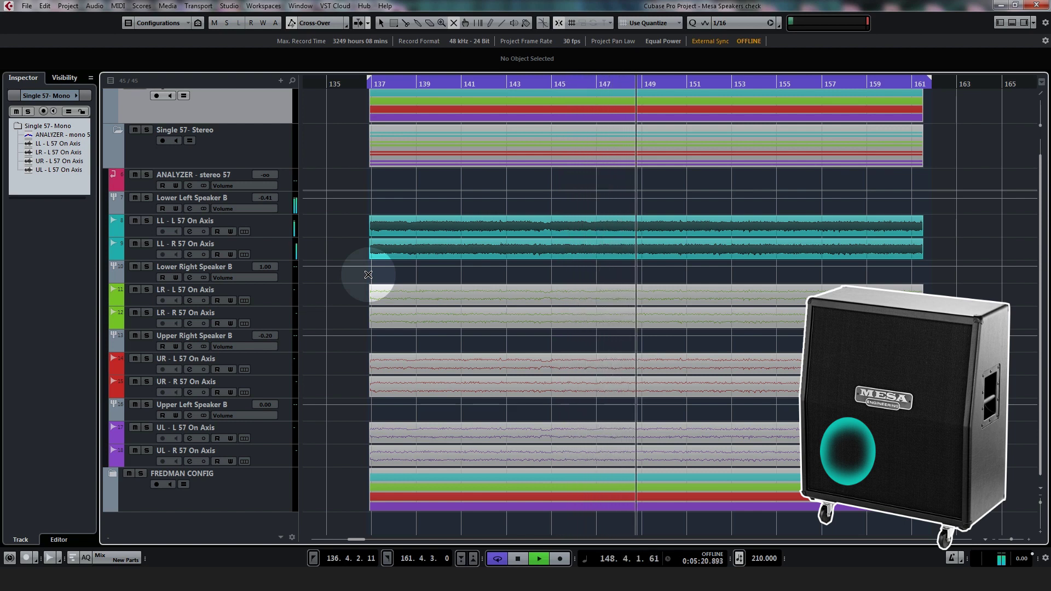
key(space)
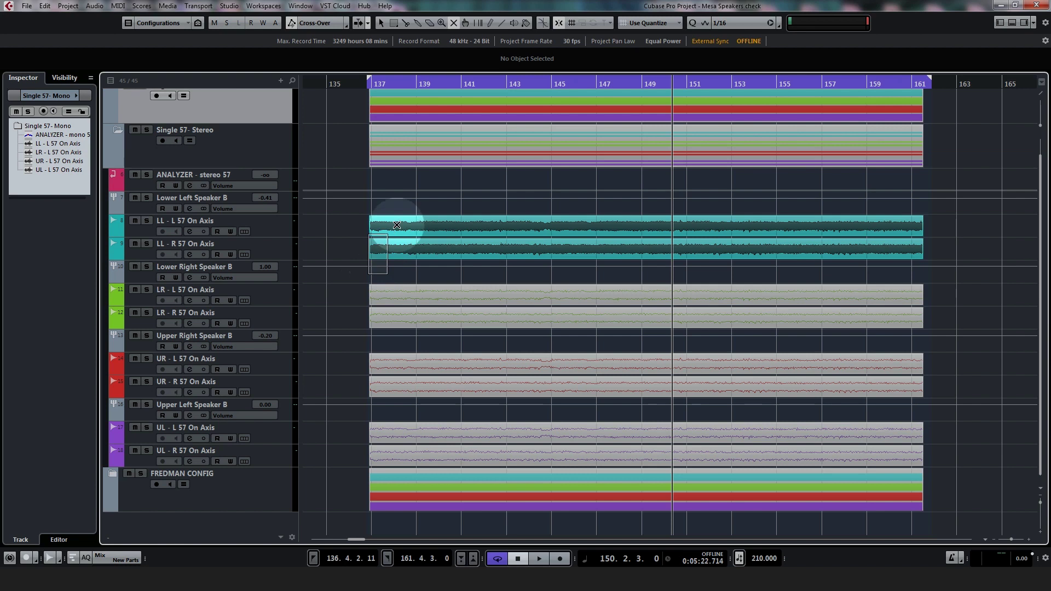
click(386, 205)
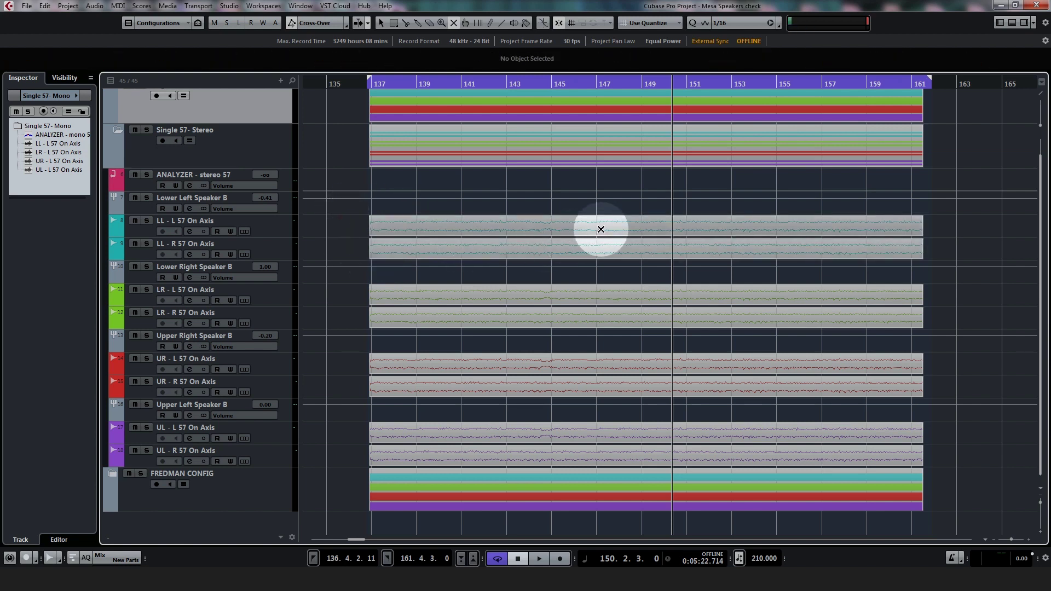
scroll(608, 241, up, 1)
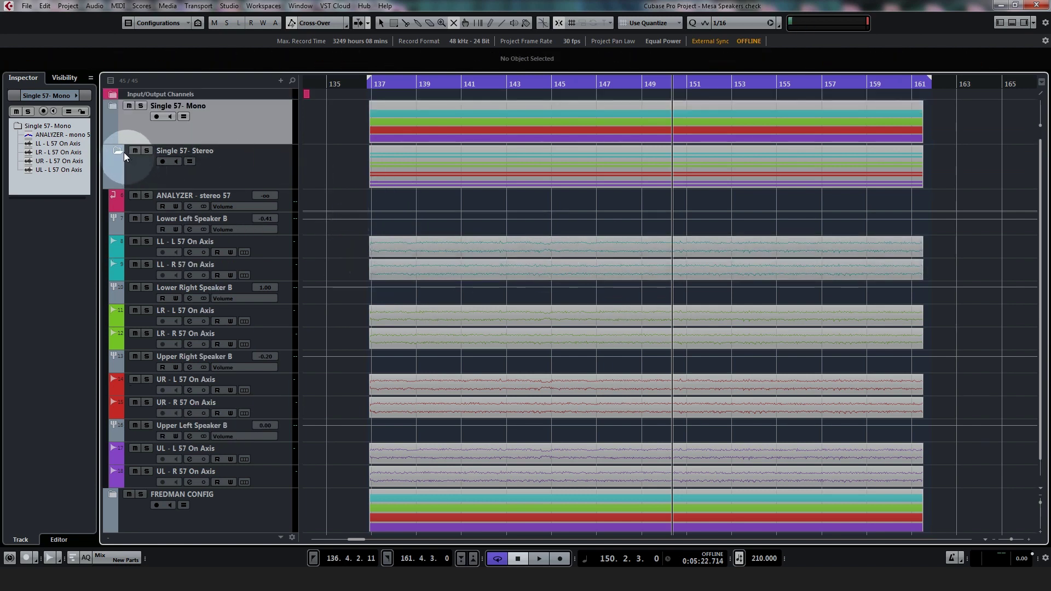
scroll(672, 246, down, 1)
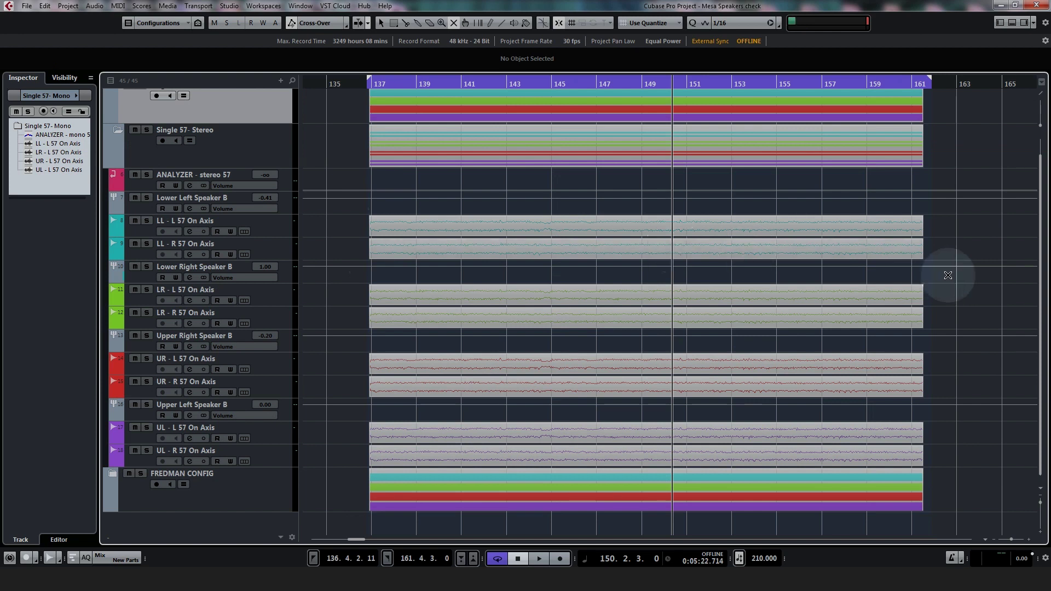
Mute the LL R 57 events, collapse Single 57- Stereo and expand FREDMAN CONFIG
click(371, 251)
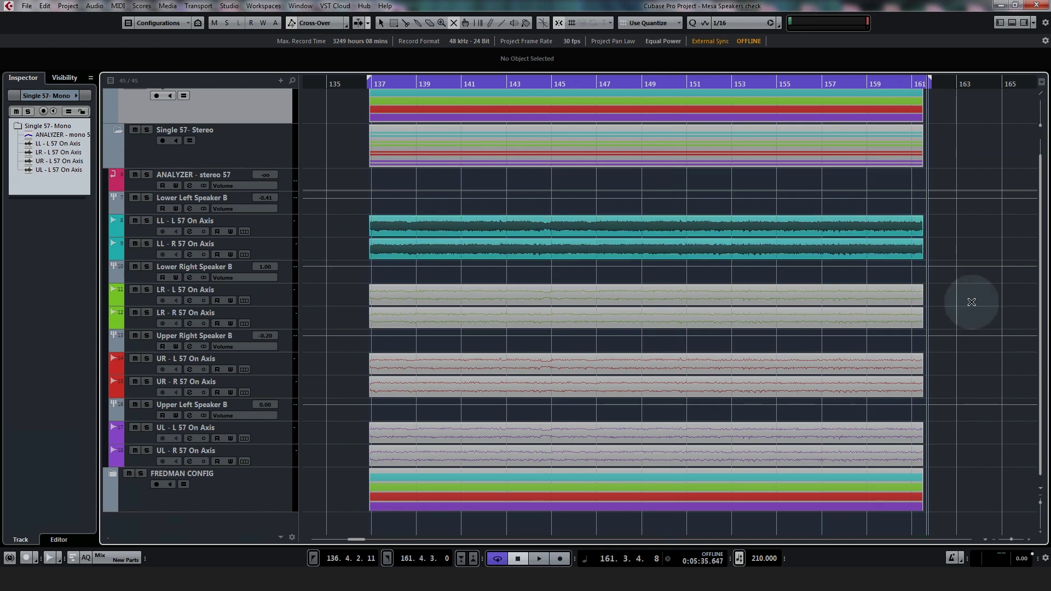
click(921, 241)
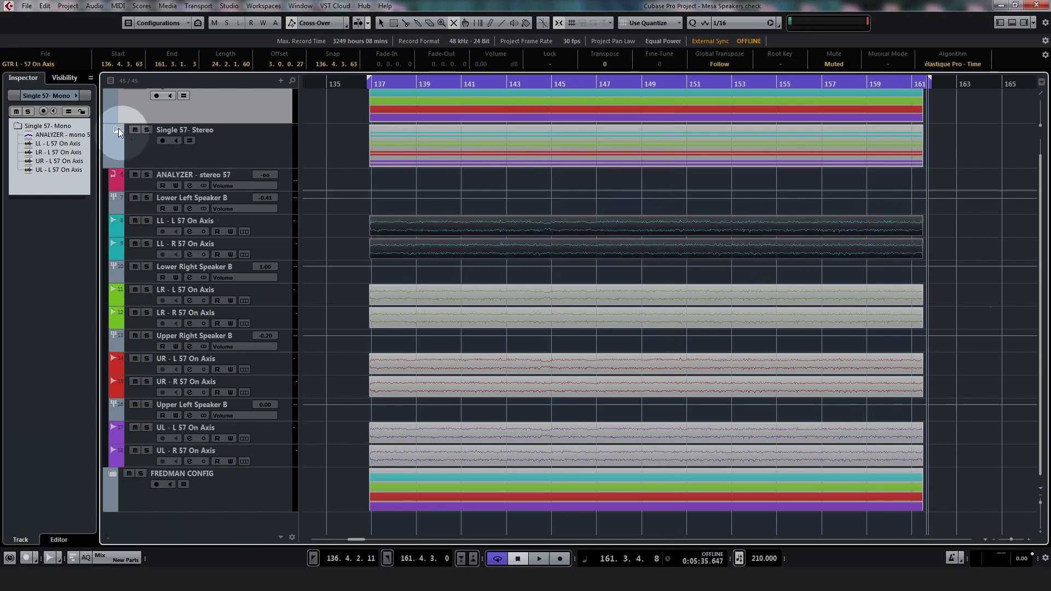
click(117, 130)
click(112, 196)
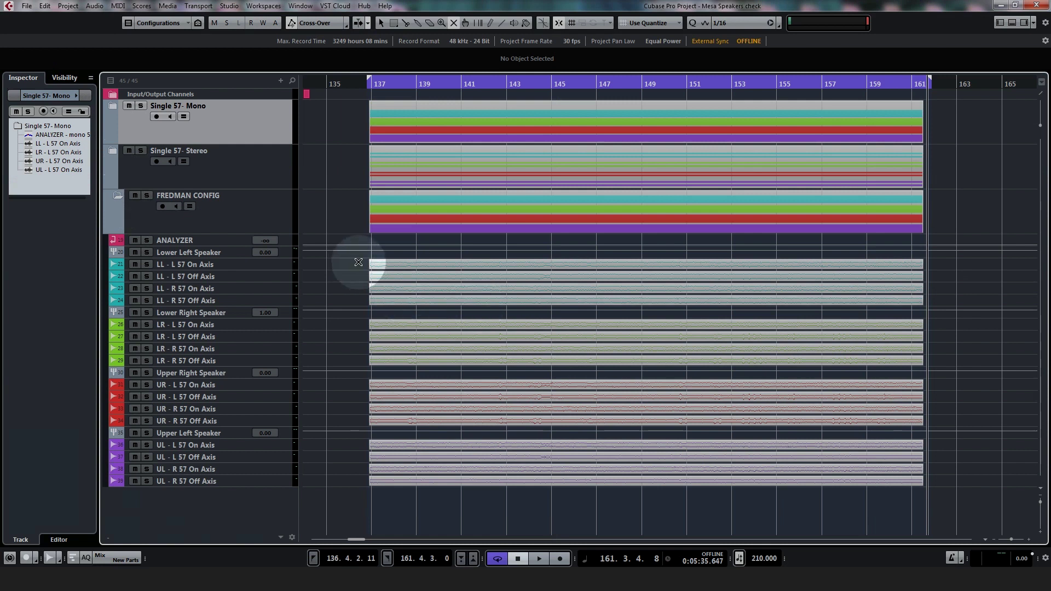
drag(359, 257, 387, 302)
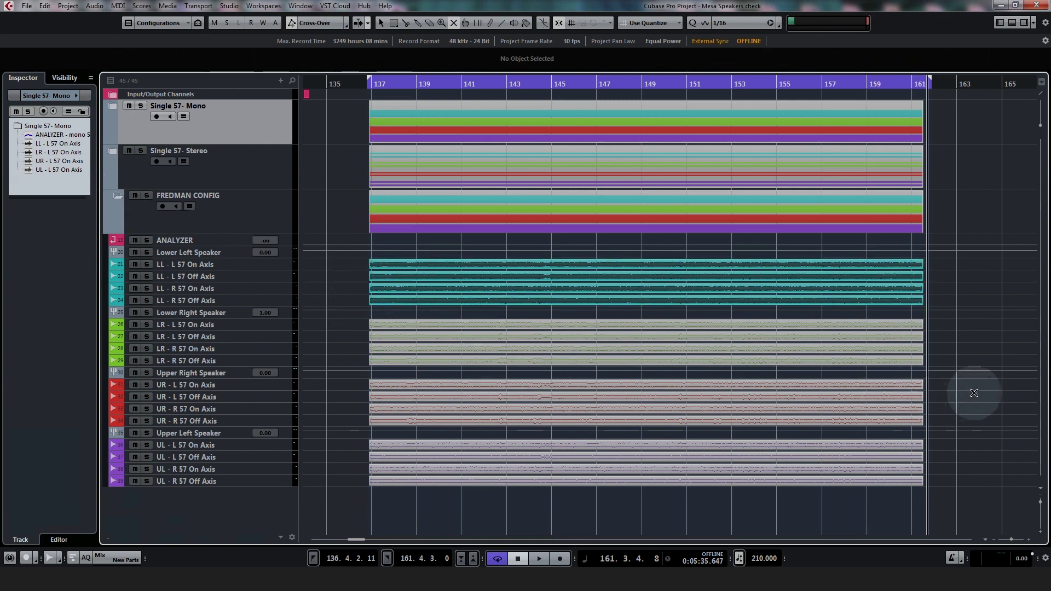
Enlarge the track heights and bring up the editing tool choices
click(1040, 534)
scroll(925, 340, down, 5)
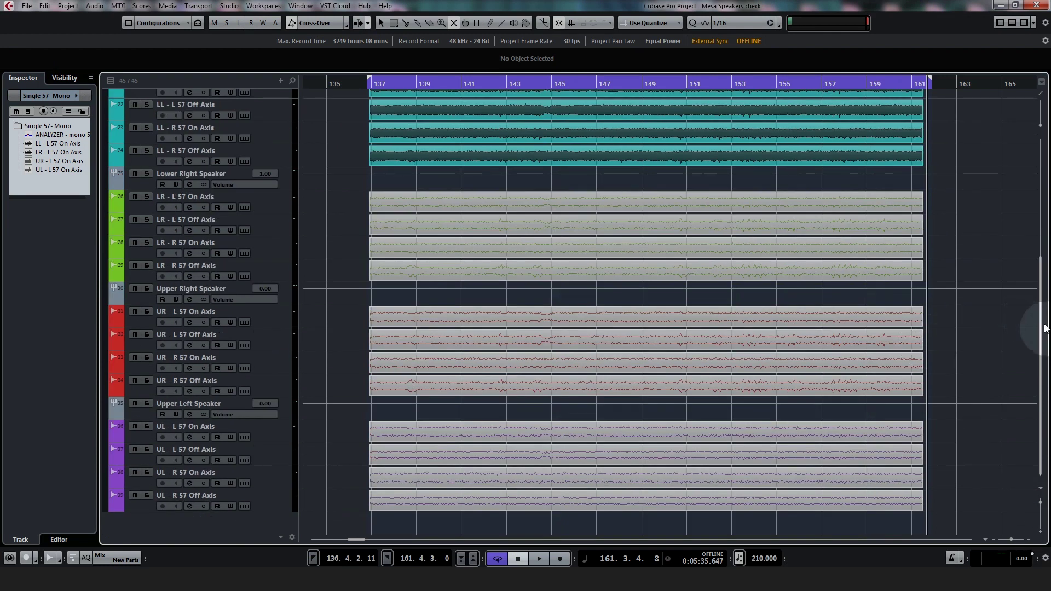
drag(1040, 327, 1040, 317)
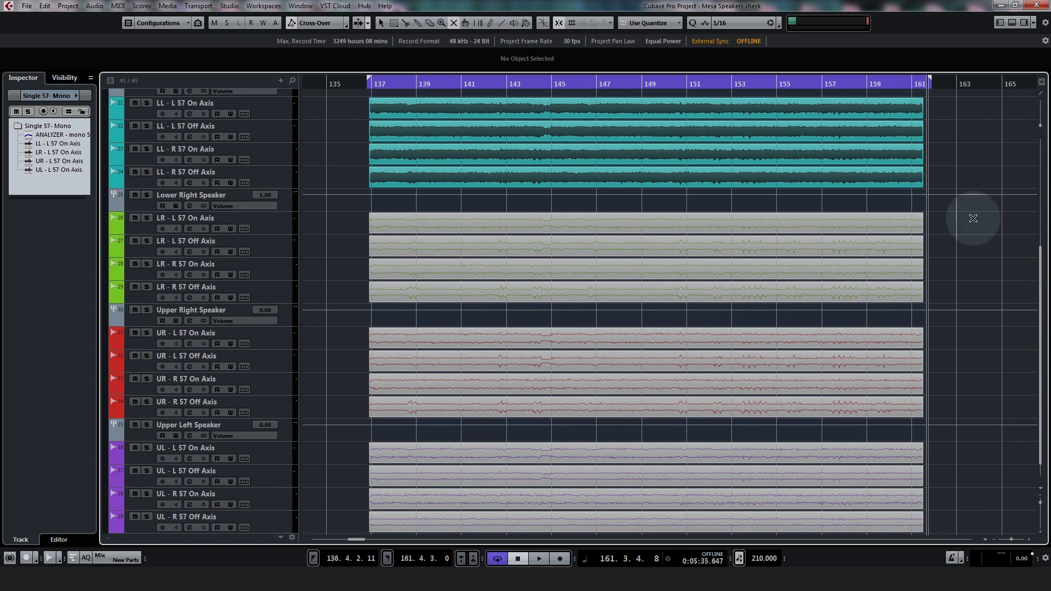
right_click(964, 161)
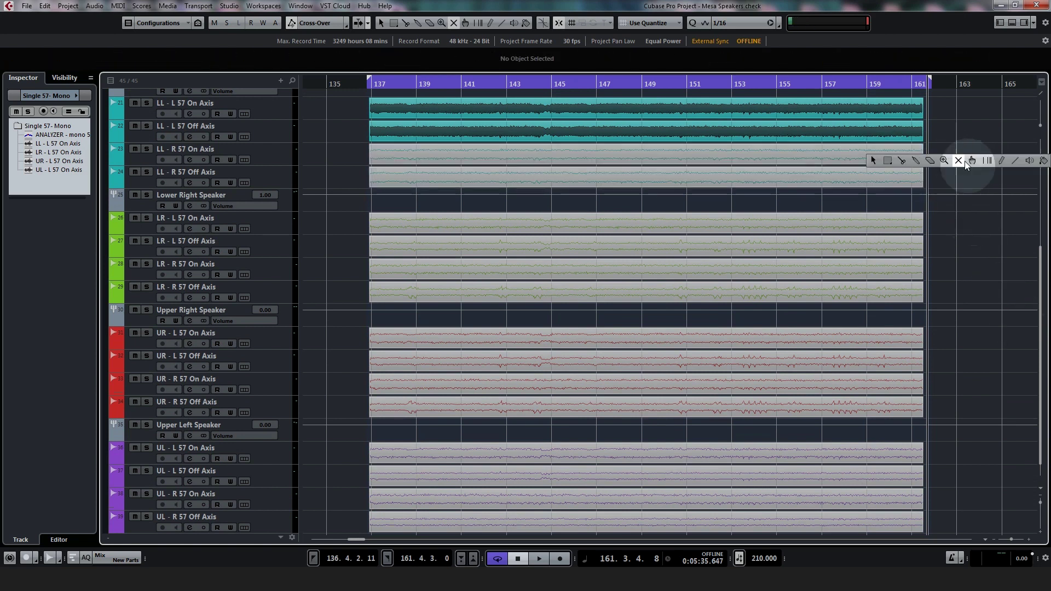
right_click(885, 165)
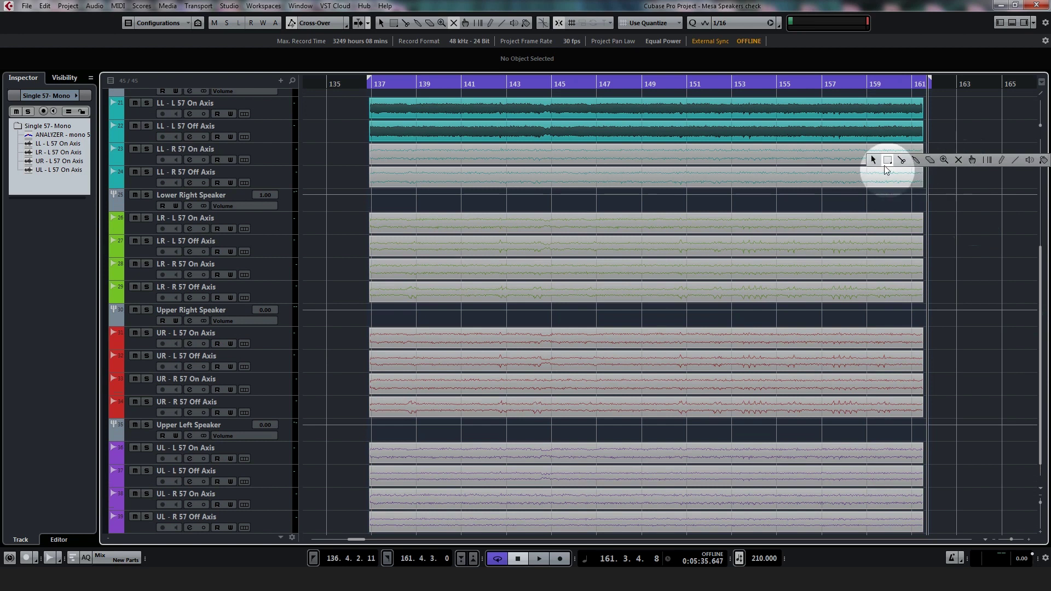
Solo LL - L 57 Off Axis and toggle its Phase invert on, then back to 0°
click(382, 83)
click(277, 137)
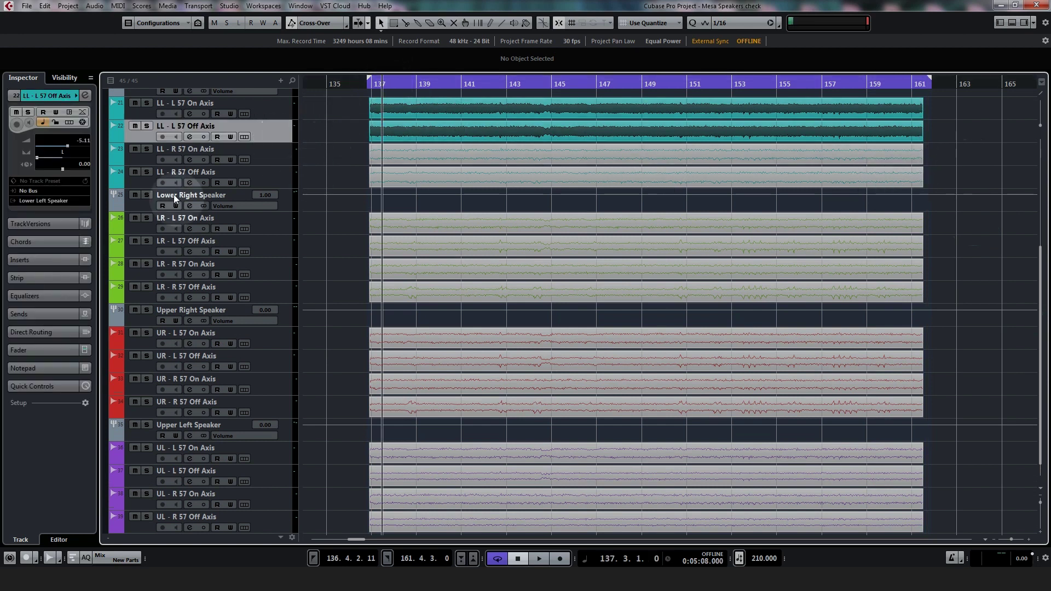
click(147, 103)
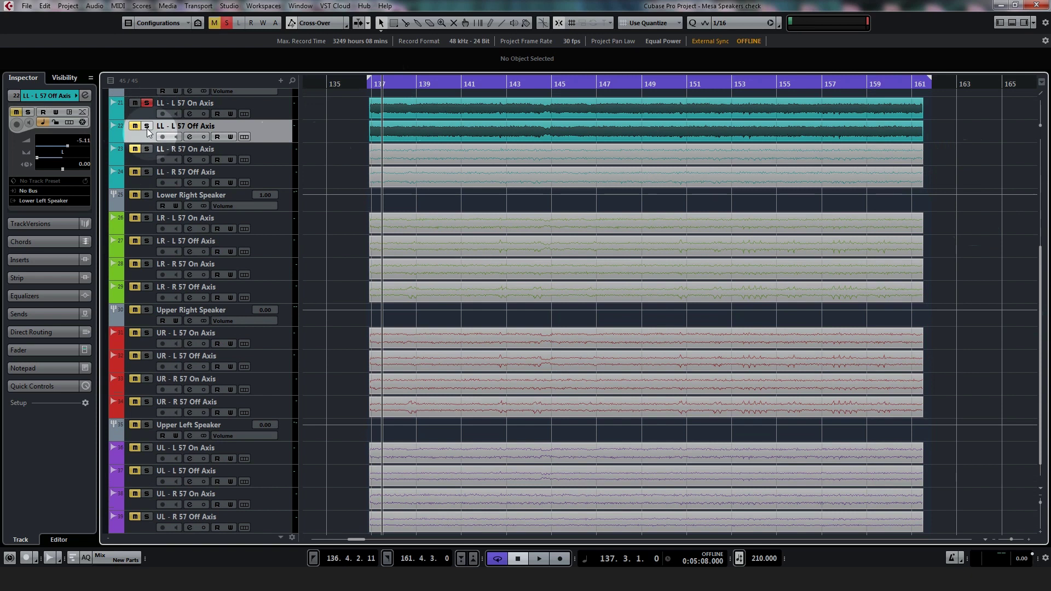
click(86, 95)
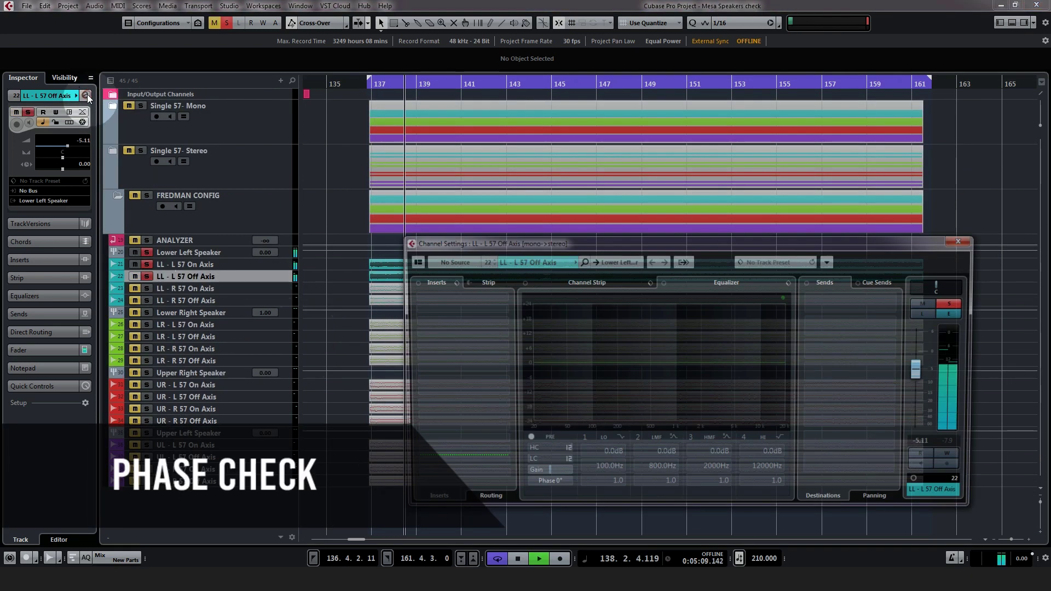
click(552, 485)
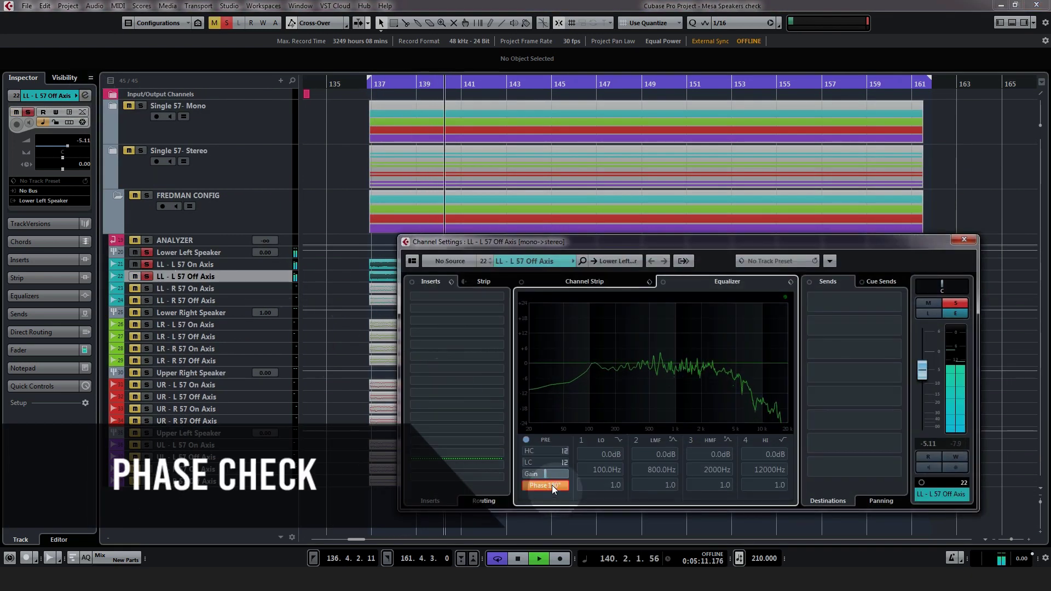
click(552, 485)
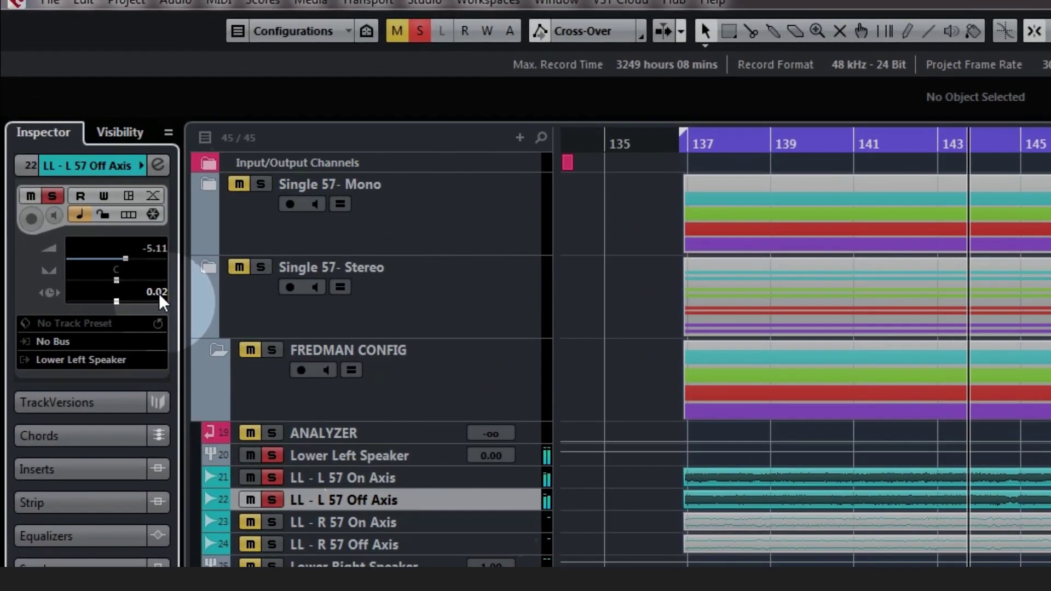
scroll(159, 293, up, 2)
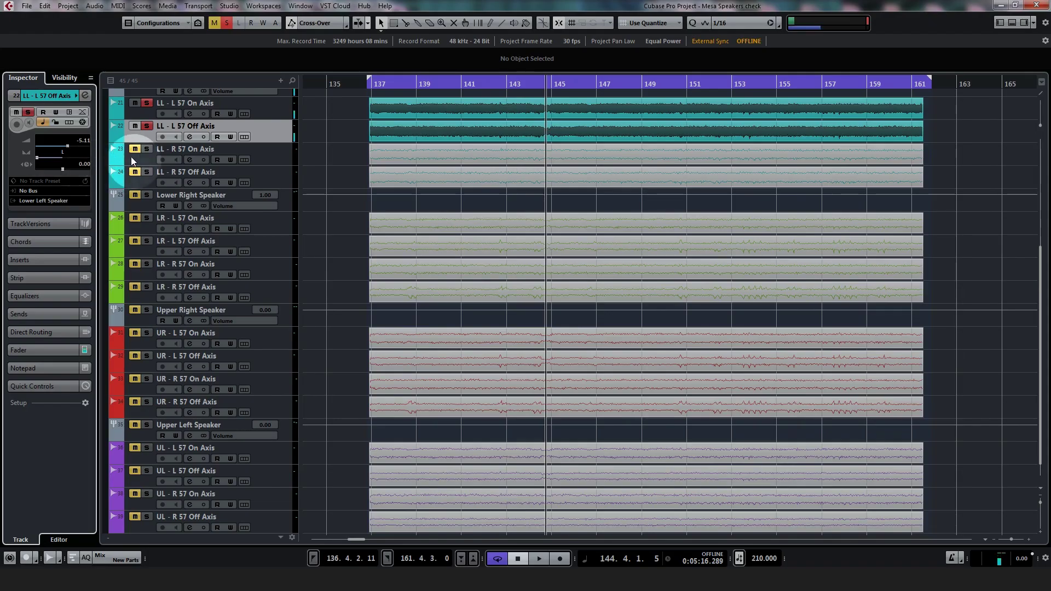
Clear all solos and mutes, select the four LL events, and play from the section start
click(227, 24)
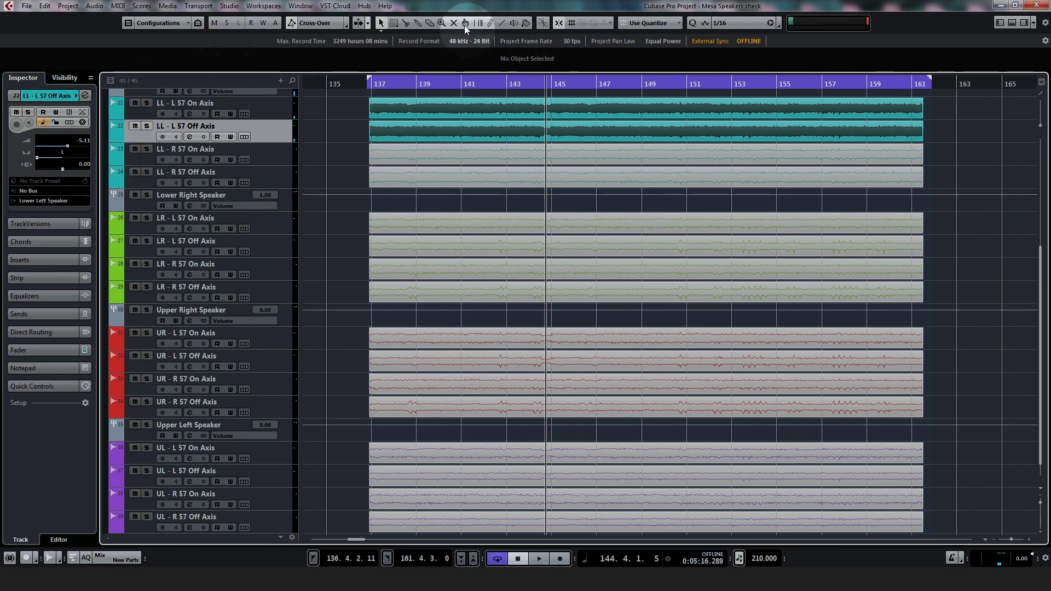
drag(354, 158, 451, 177)
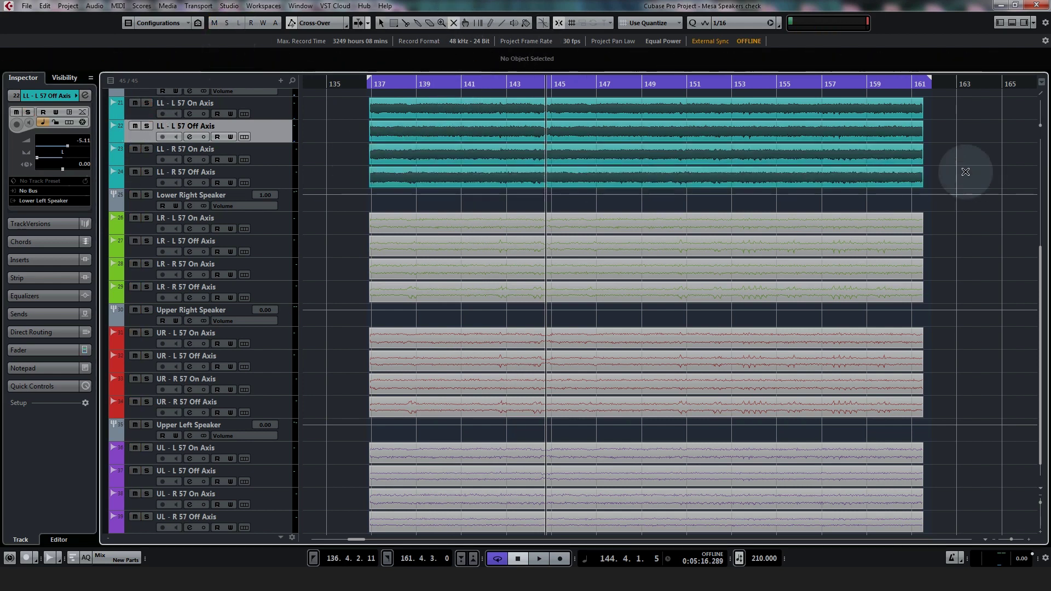
click(366, 85)
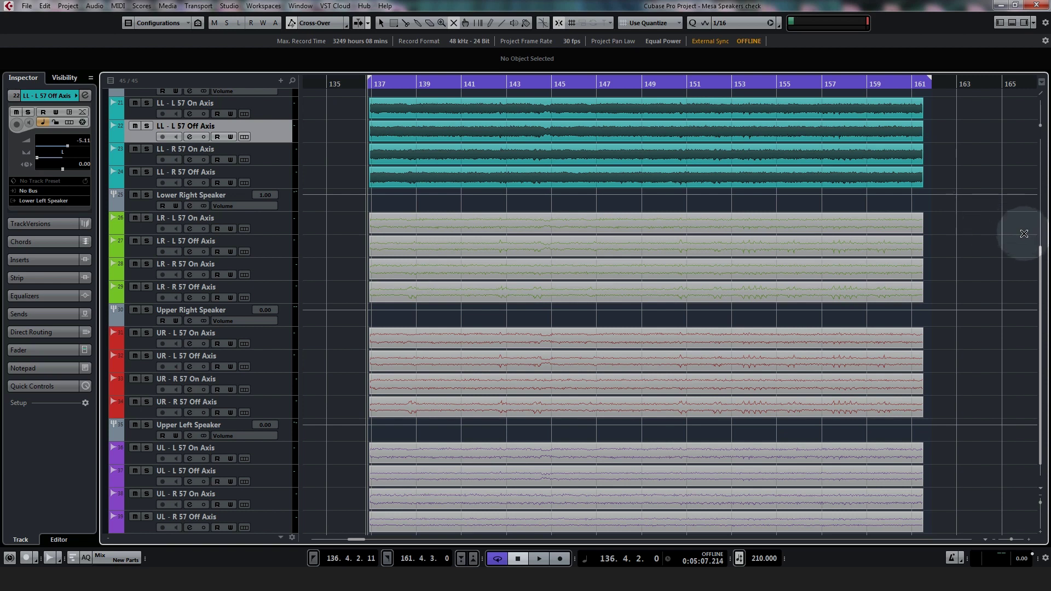
key(space)
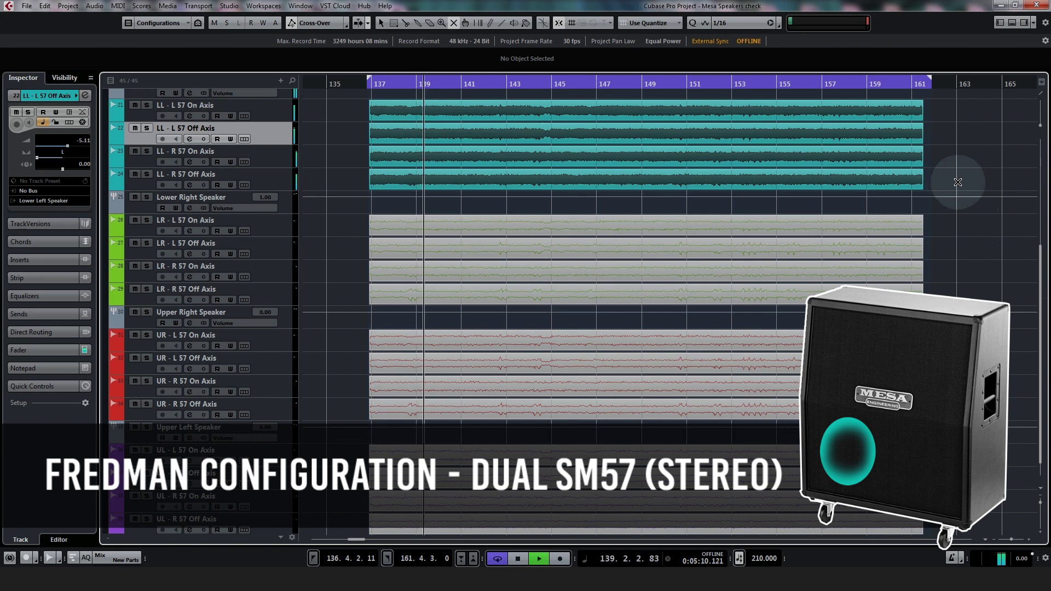
Switch listening to the lower-right speaker, unmuting LR and muting UR
click(720, 296)
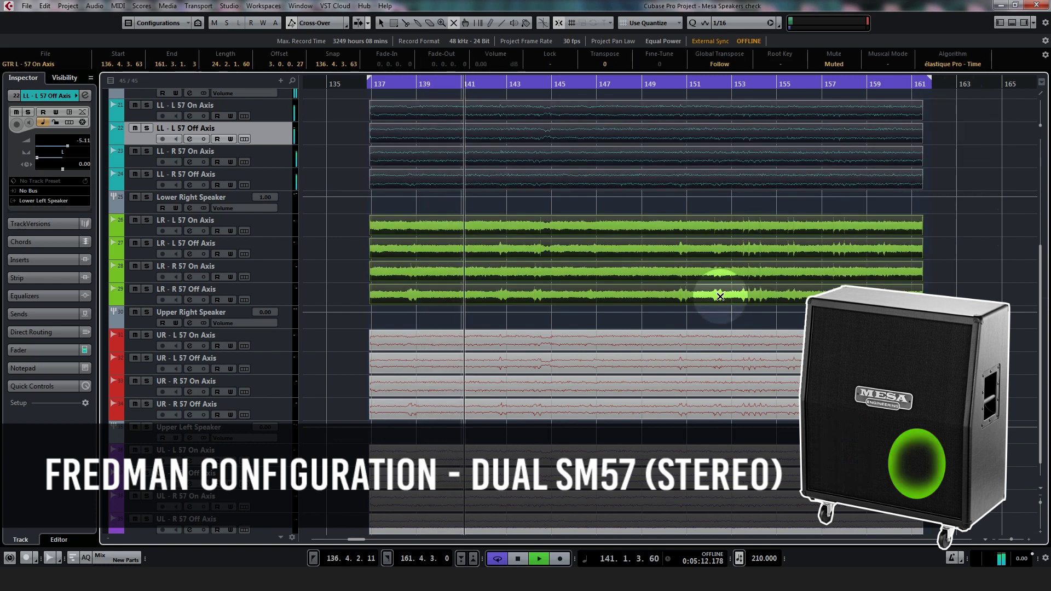
click(952, 232)
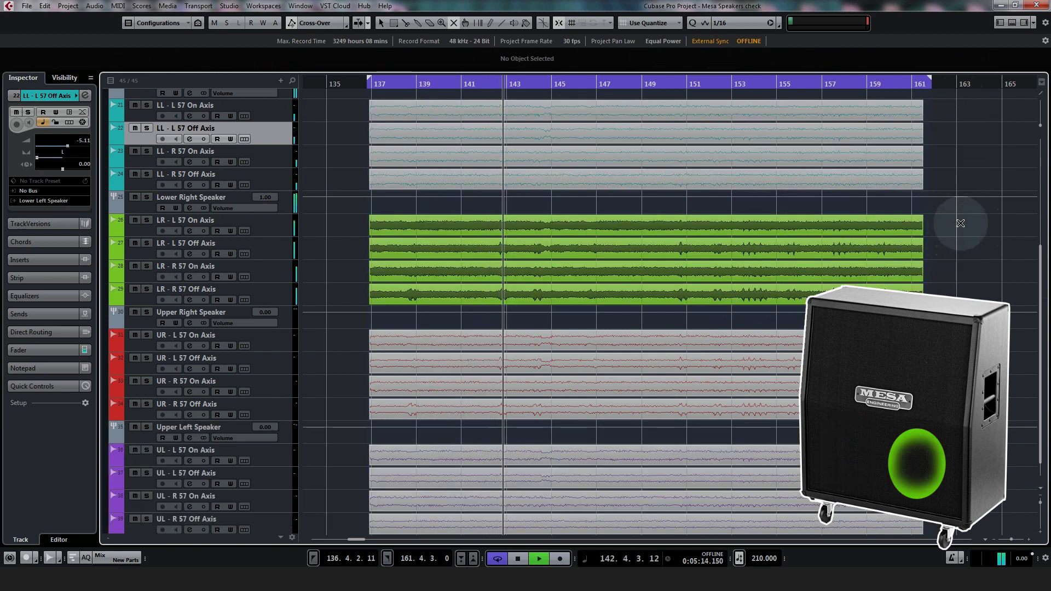
drag(961, 223, 787, 416)
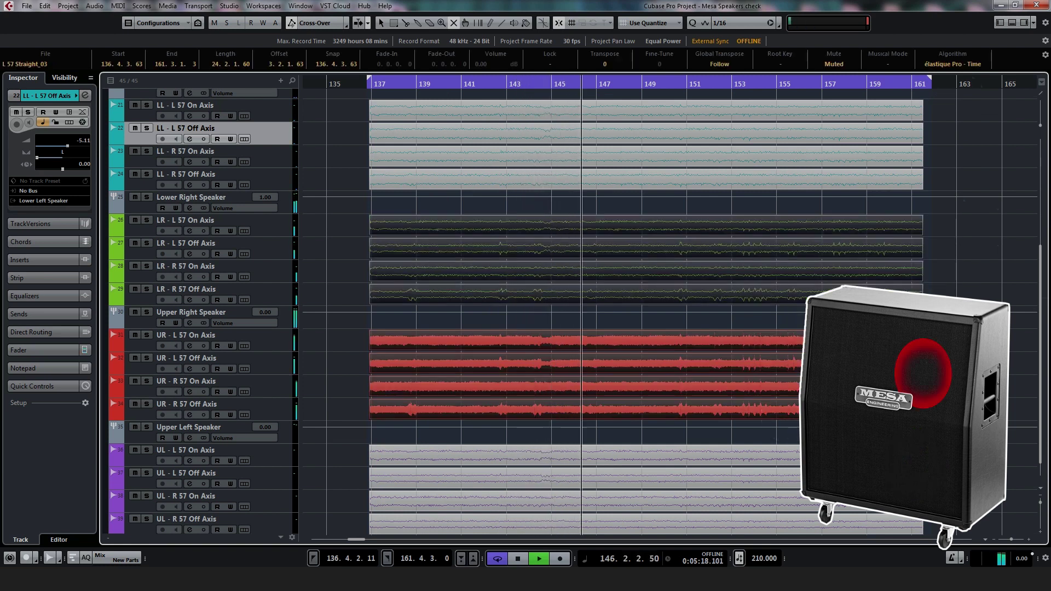
key(shift+u)
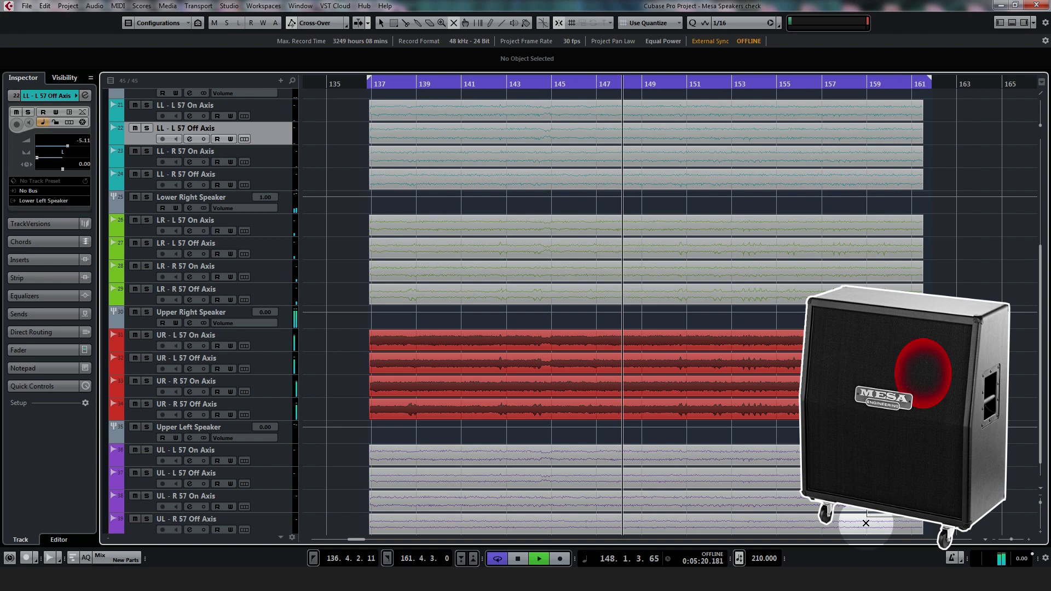
key(shift+m)
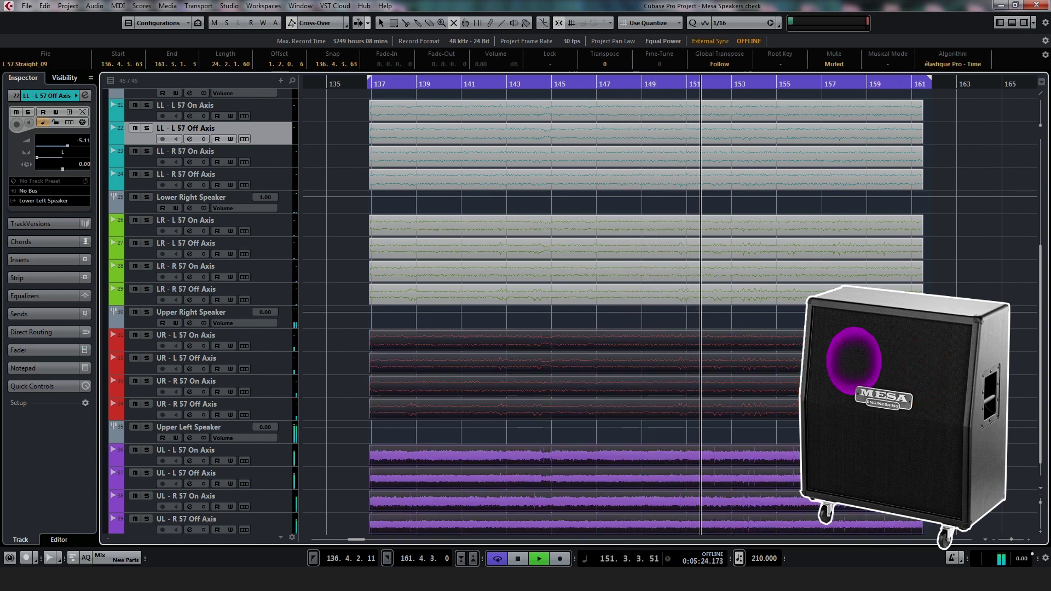
Highlight the LL events, then step playback through LR, UR and UL mics
click(986, 145)
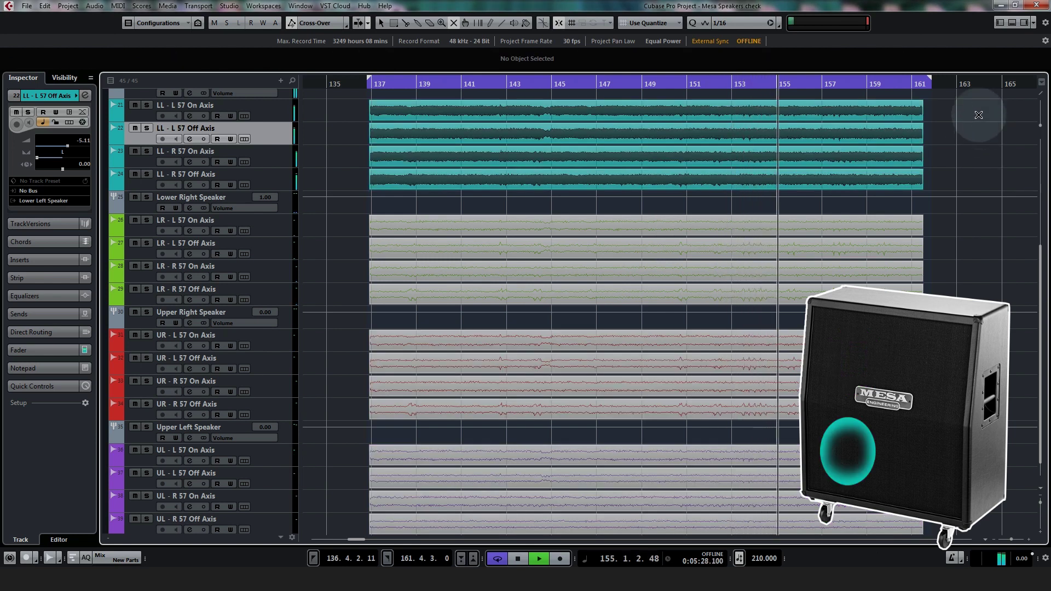
drag(972, 109, 908, 297)
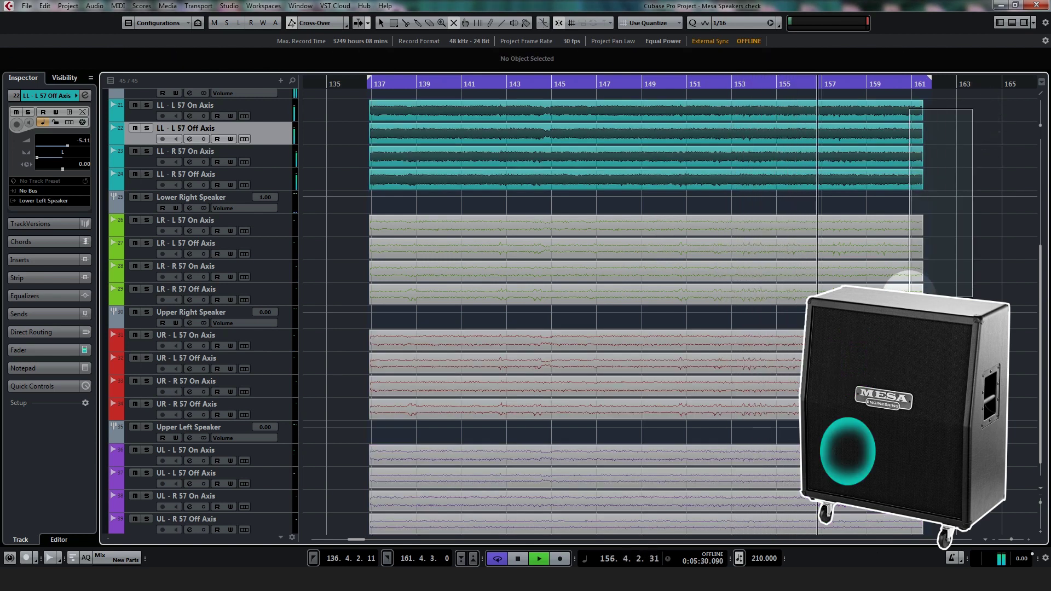
click(965, 295)
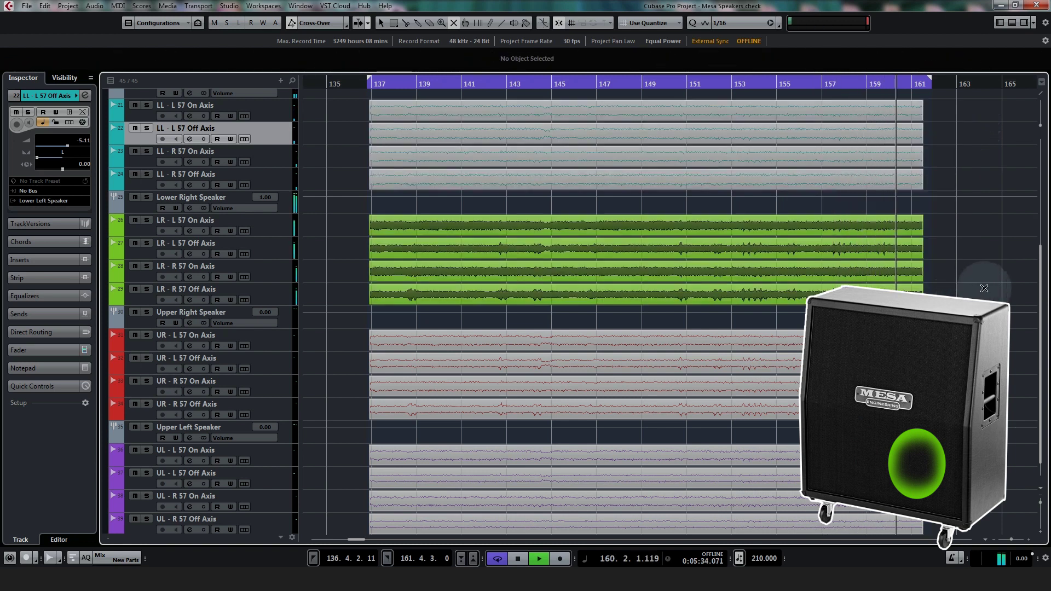
click(987, 288)
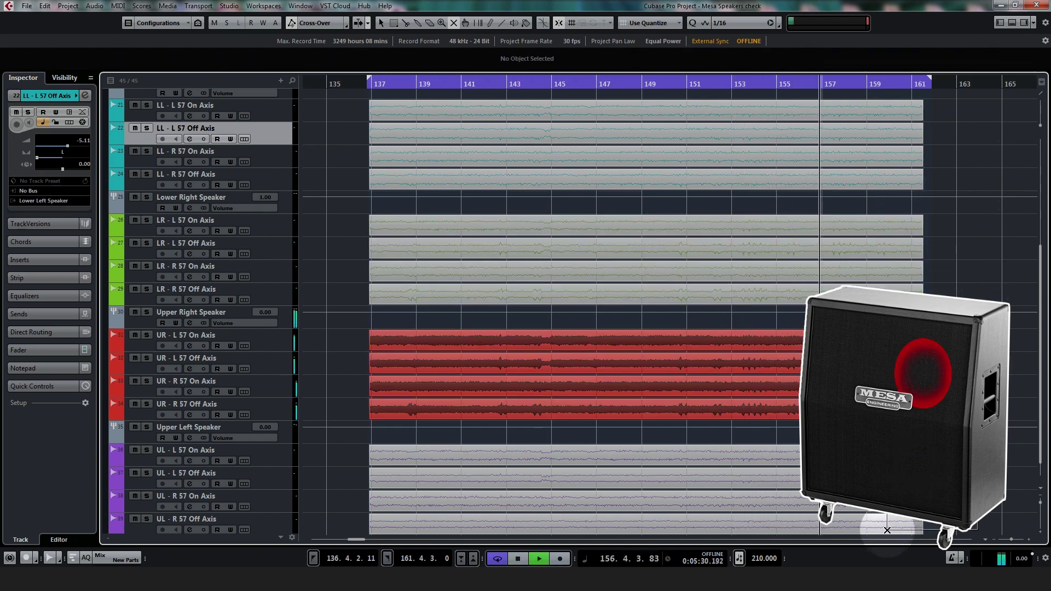
click(886, 530)
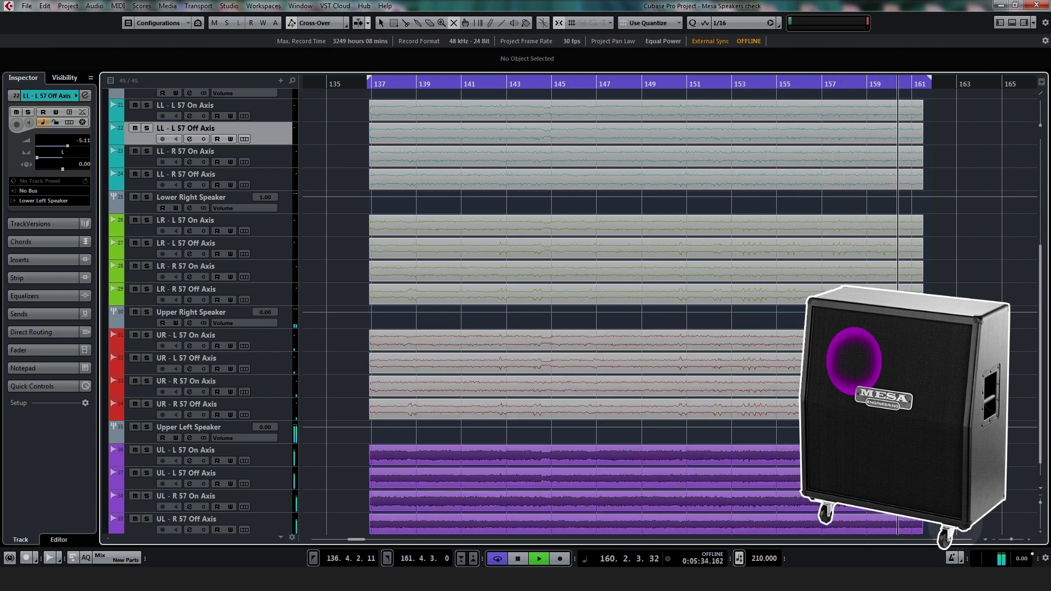
Return near the section start and unmute the four LR/UR off-axis events
click(362, 85)
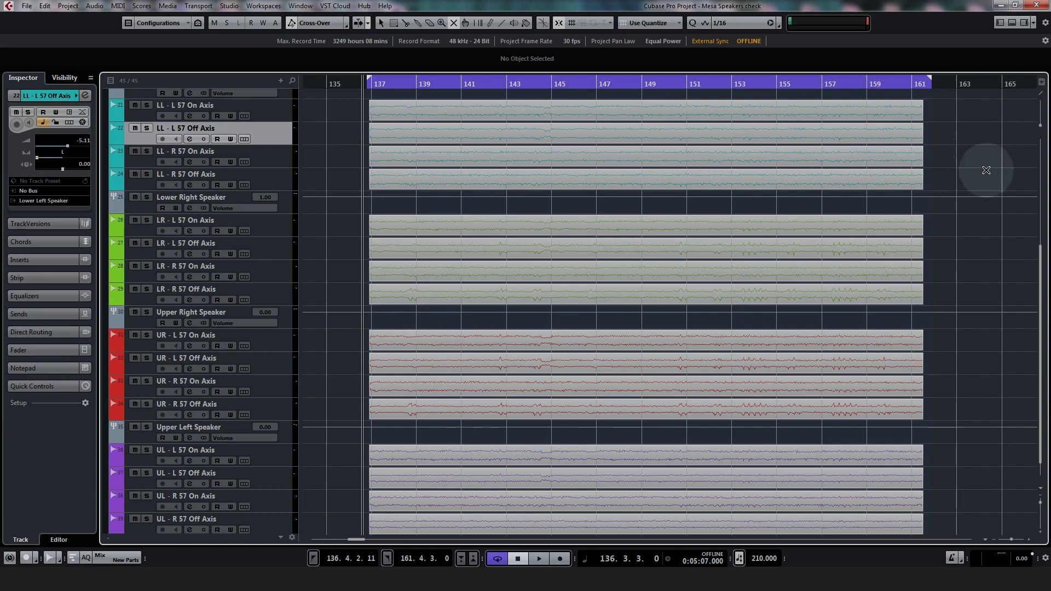
click(509, 251)
shift+click(505, 296)
shift+click(513, 362)
shift+click(514, 407)
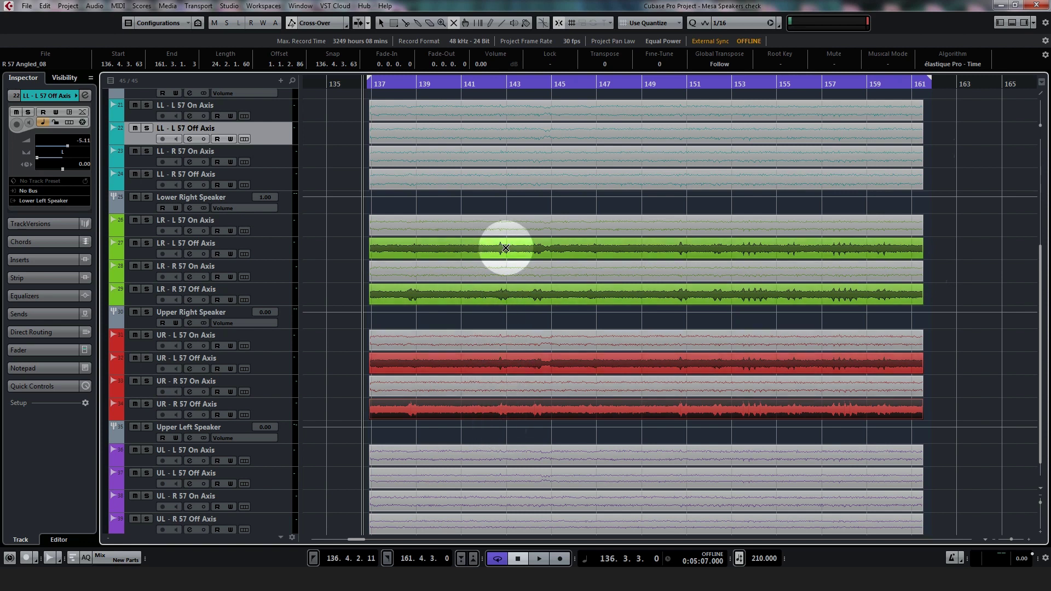
Re-mute those off-axis events and unmute the four LL events on tracks 21–24
click(497, 408)
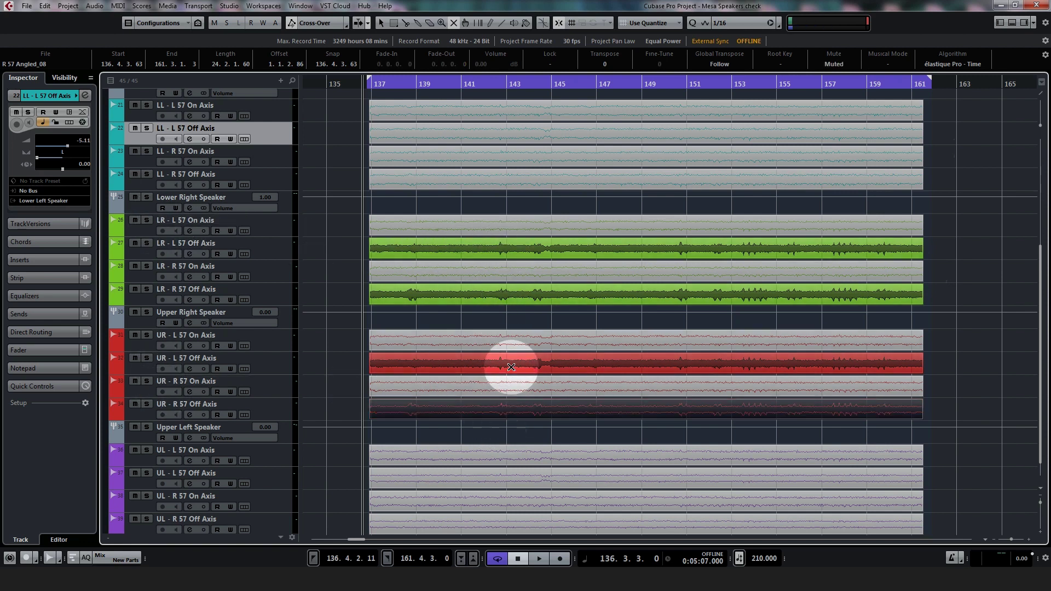
click(511, 362)
click(516, 296)
click(520, 248)
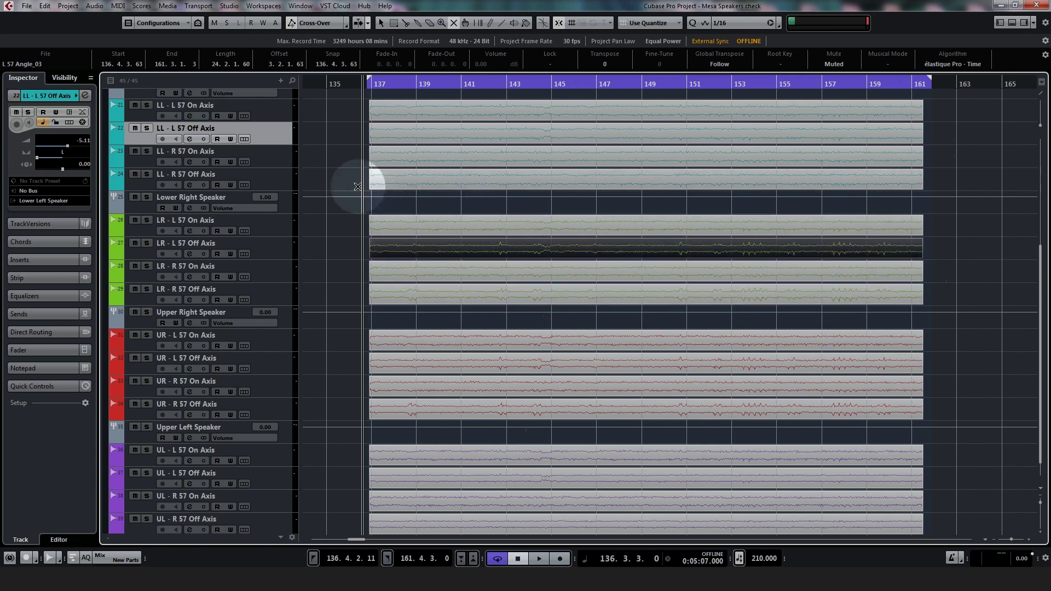
key(ctrl+z)
key(1)
click(378, 110)
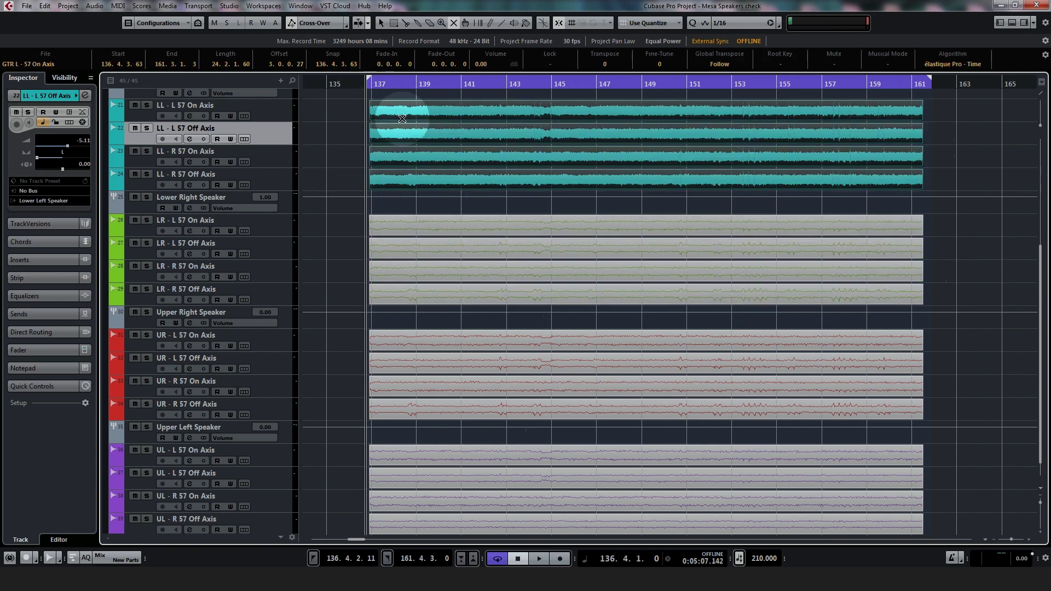
Play the lower-left speaker alone, then swap mutes and play lower-right
key(space)
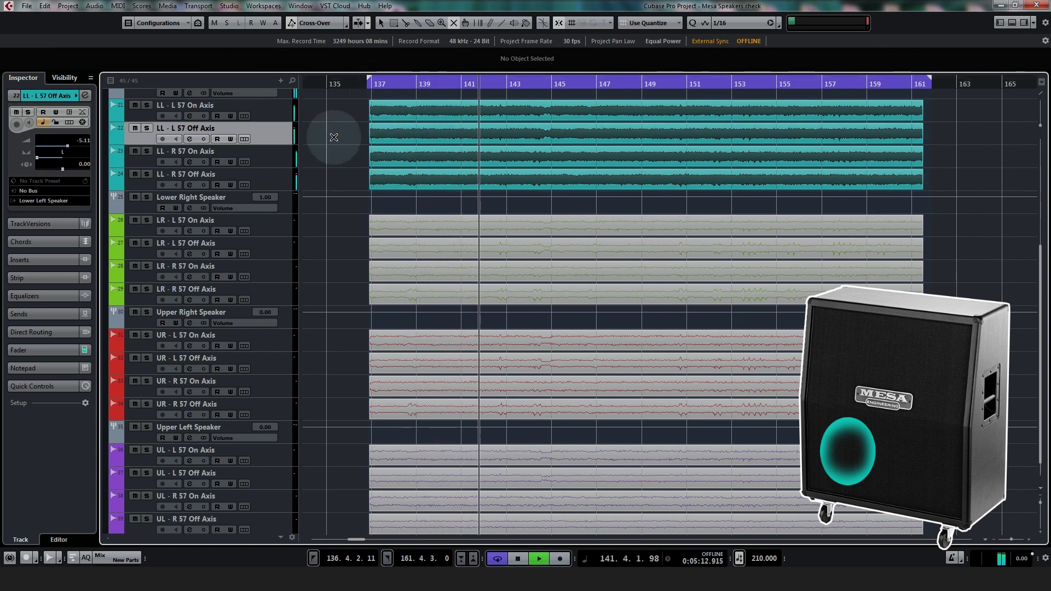
key(space)
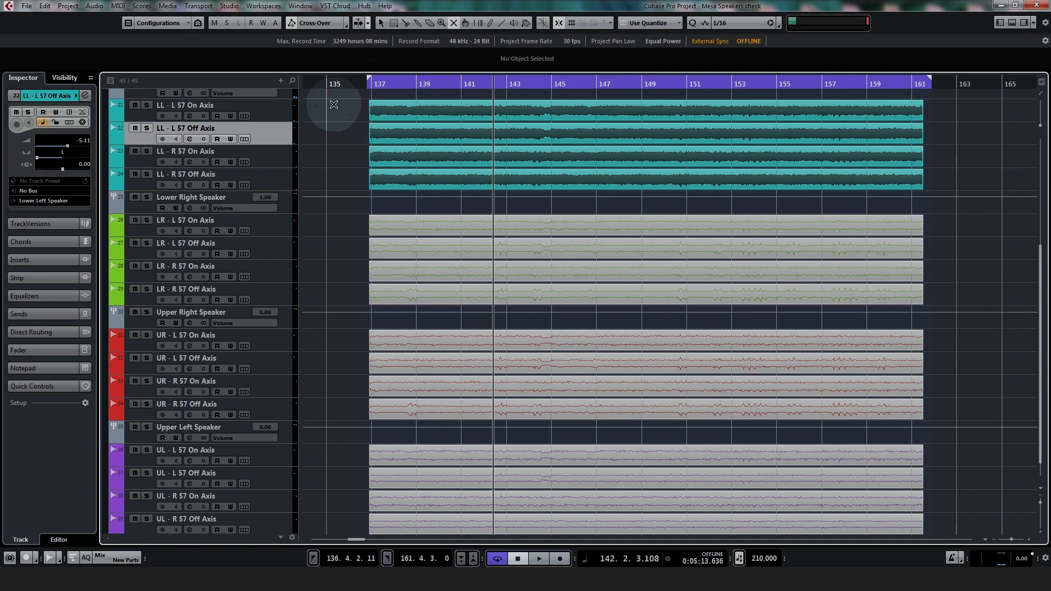
drag(345, 205, 946, 296)
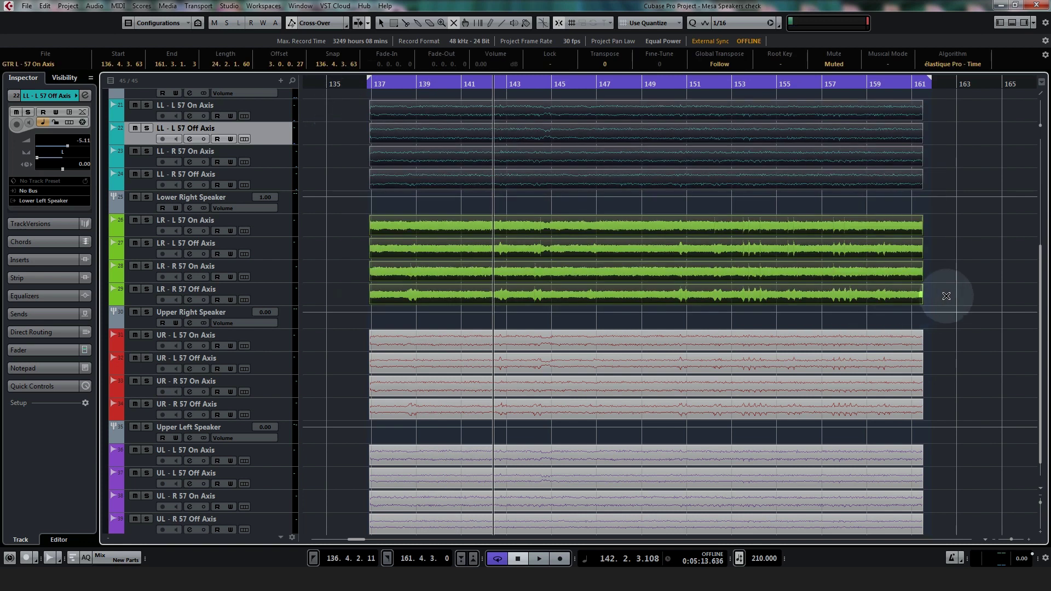
click(946, 296)
key(space)
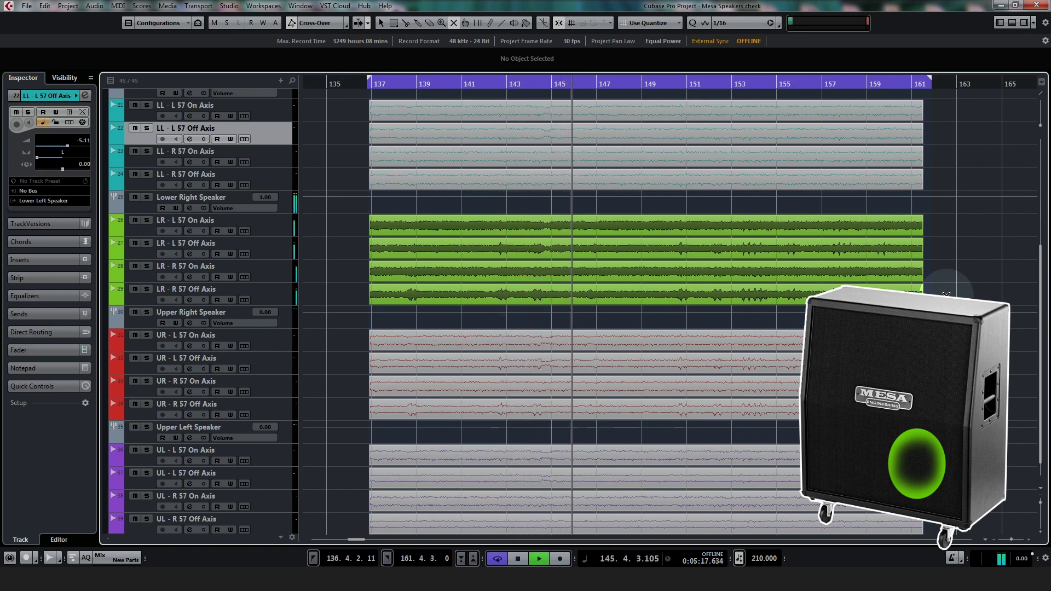
key(space)
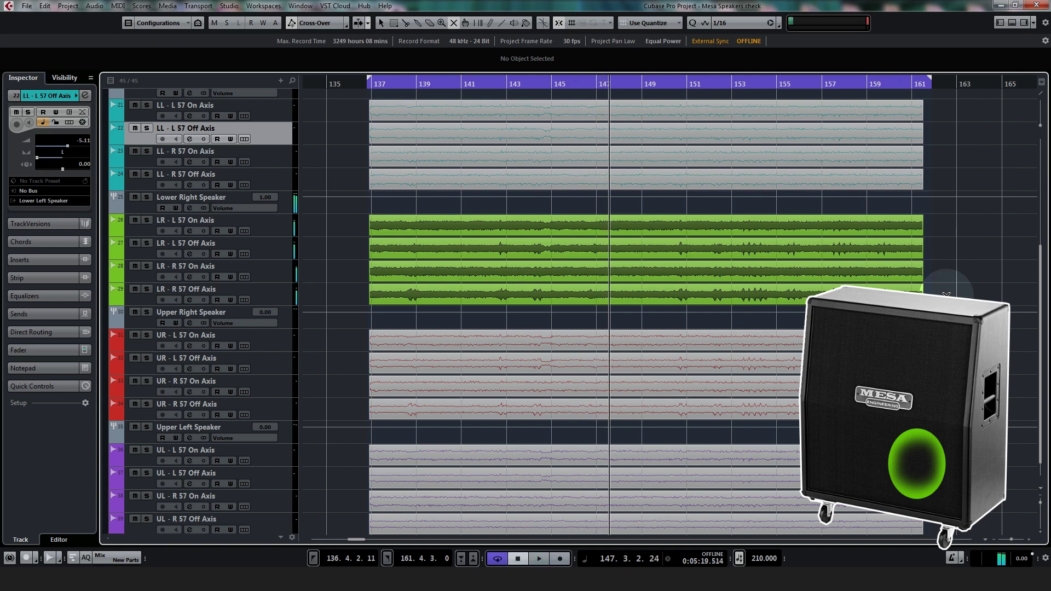
Swap mutes to play the upper-right speaker, then the upper-left speaker
drag(949, 335, 871, 415)
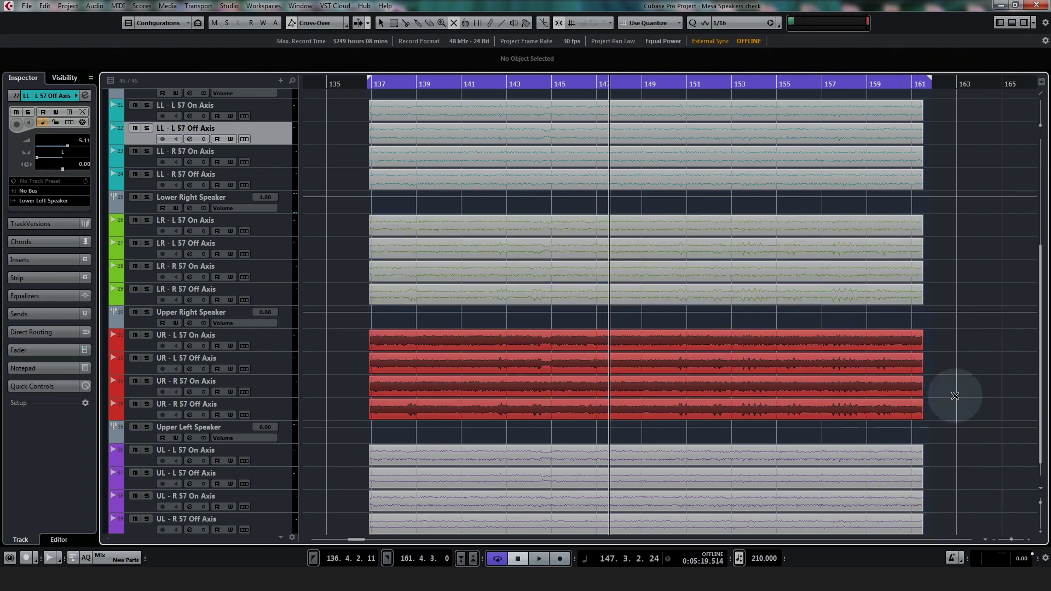
key(space)
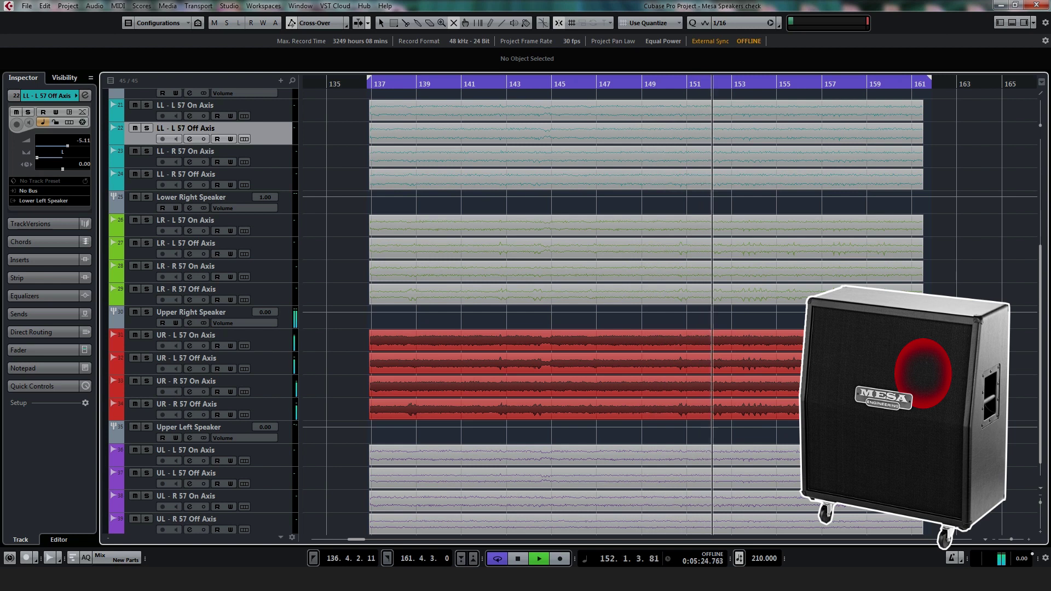
key(space)
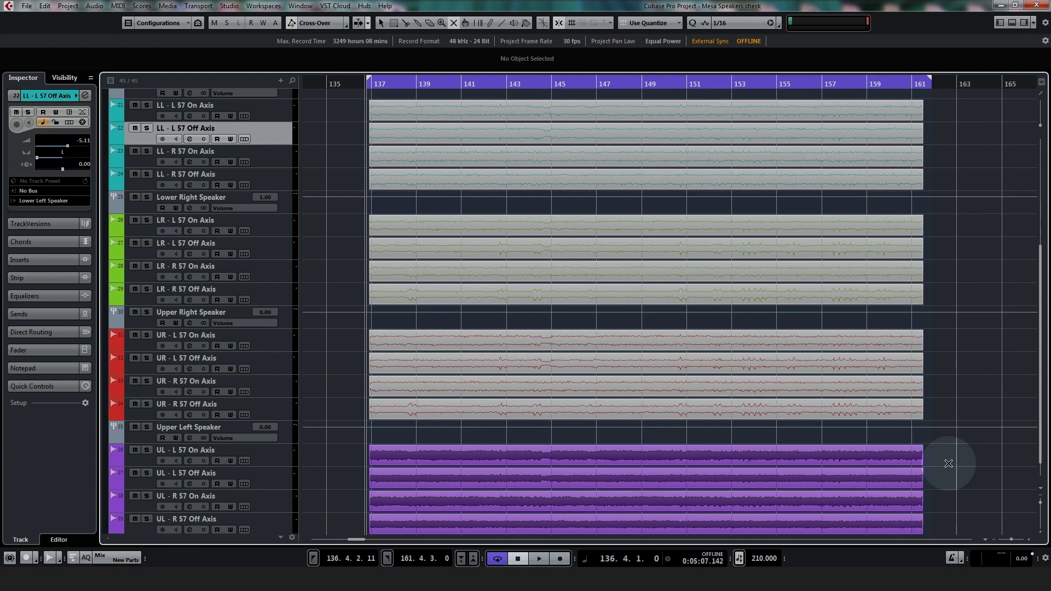
key(space)
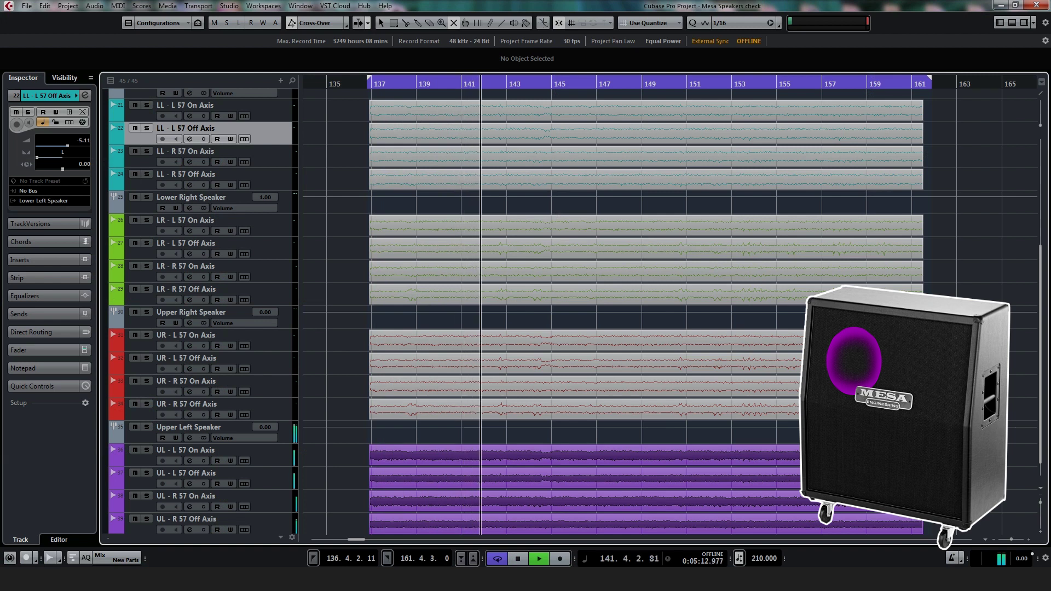
key(space)
Mute the upper-left events, undo, and start marking LL and UR events to unmute
click(948, 464)
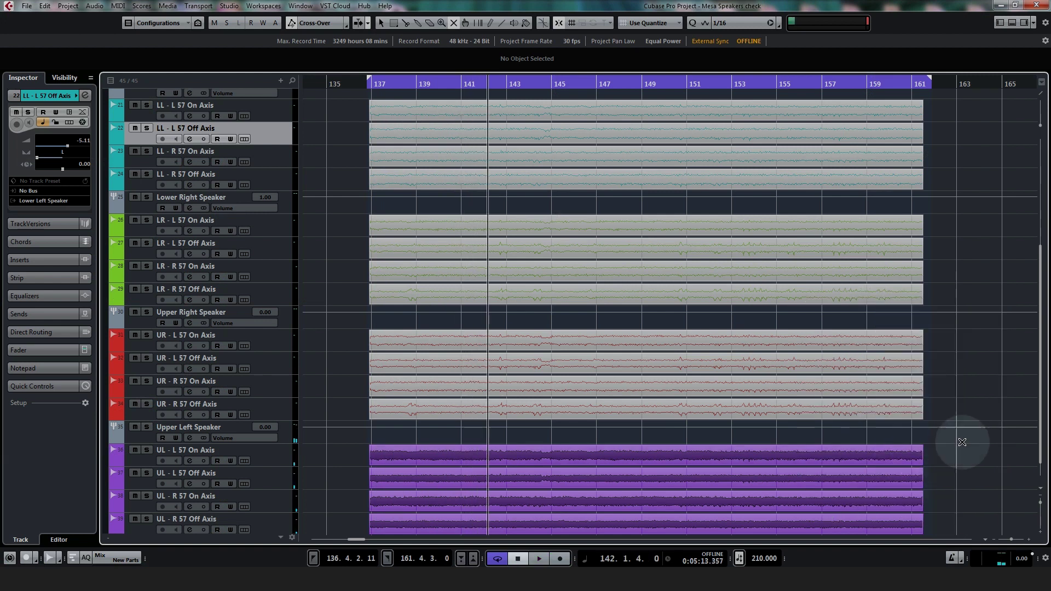
drag(961, 442, 863, 542)
key(ctrl+z)
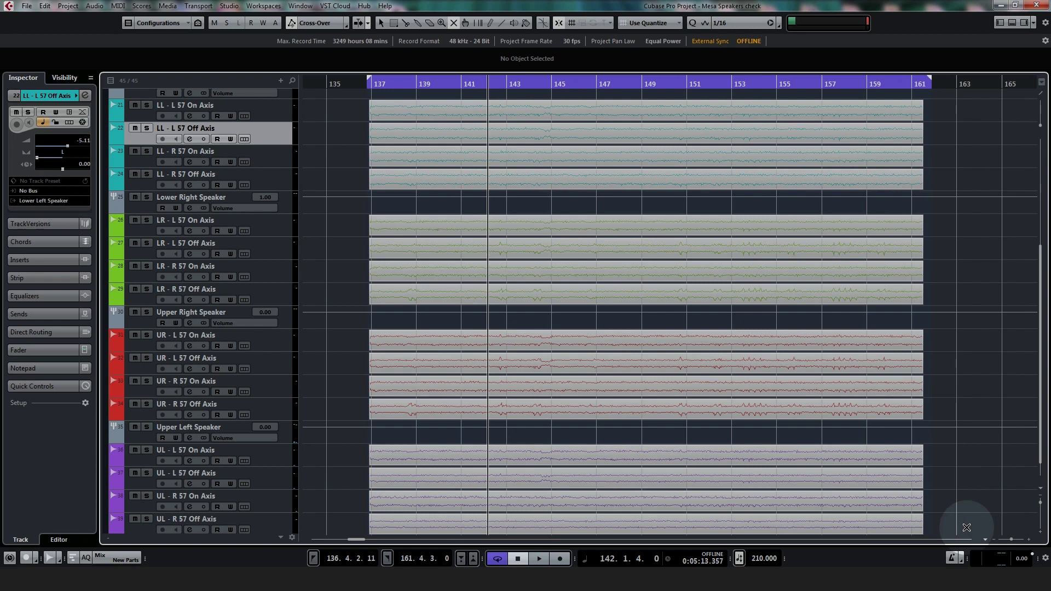
drag(345, 107, 395, 180)
Rubber-band unmute the LL/UR events, then the lower-right speaker's four events
drag(356, 328, 410, 418)
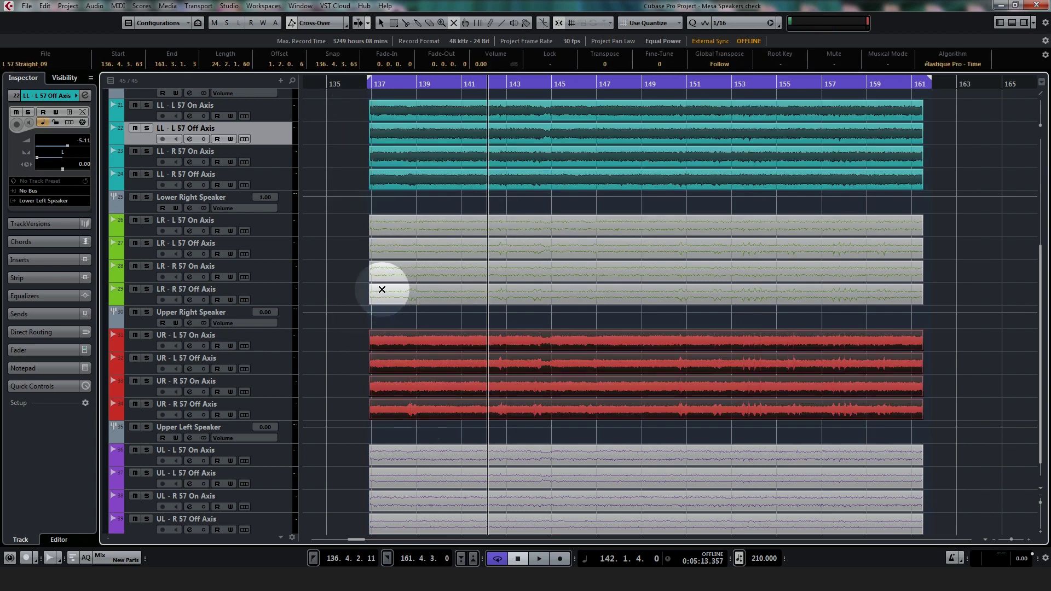
drag(379, 263, 350, 229)
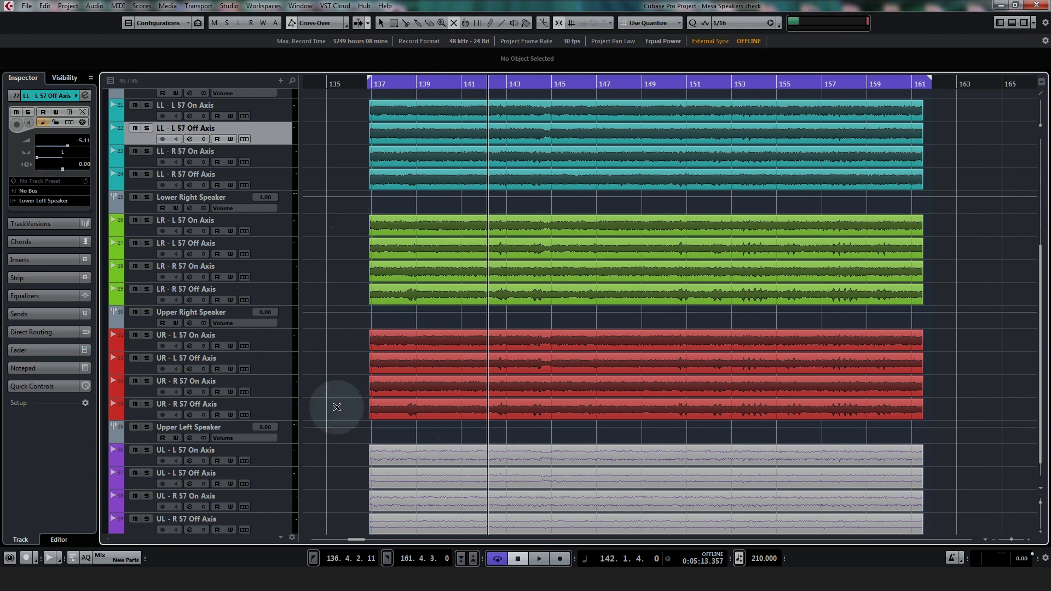